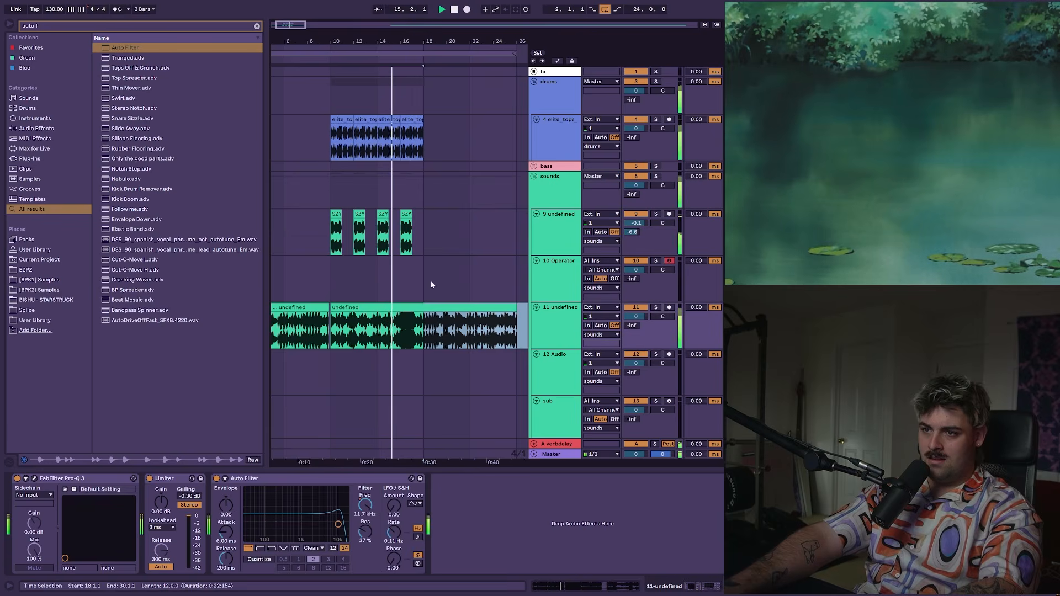
Step: Automate Endless Smile's intensity on the Master track to climb in stages to 0.49 near 0:28 and drop back to zero
key(a)
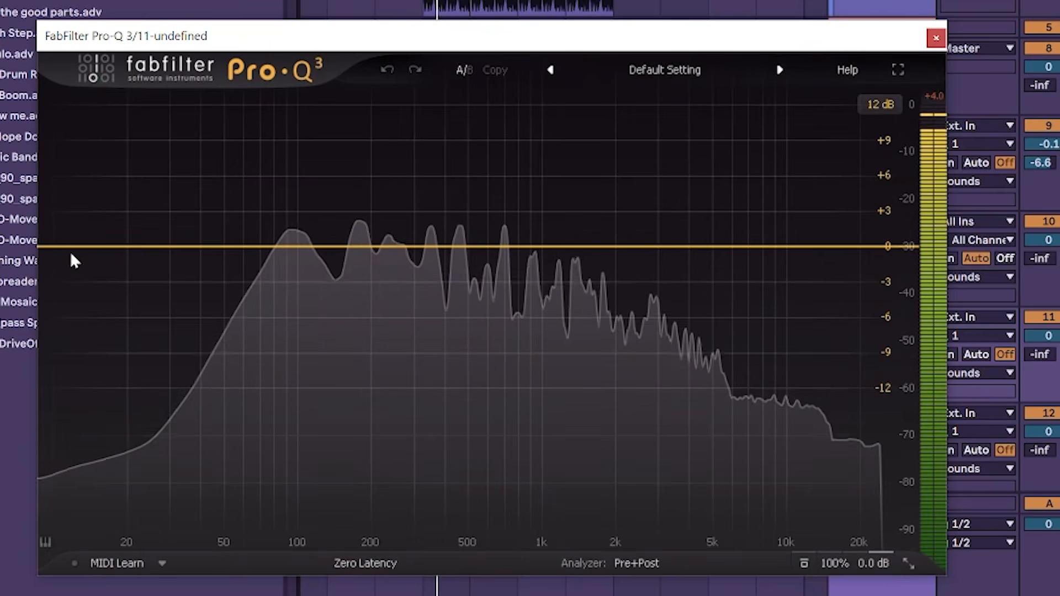
drag(75, 259, 379, 253)
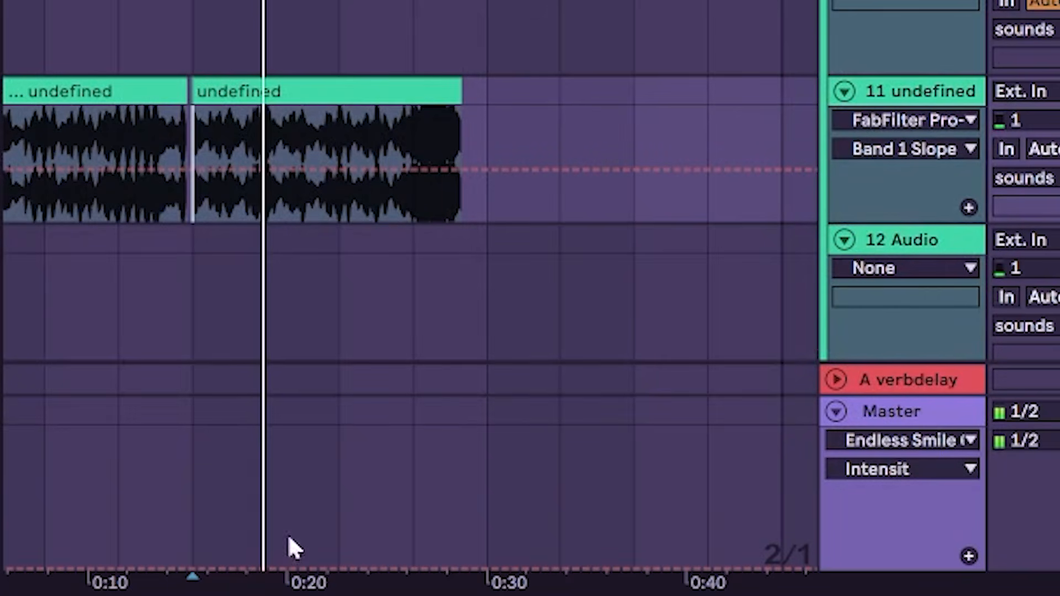
click(266, 568)
drag(308, 568, 339, 540)
drag(408, 540, 444, 500)
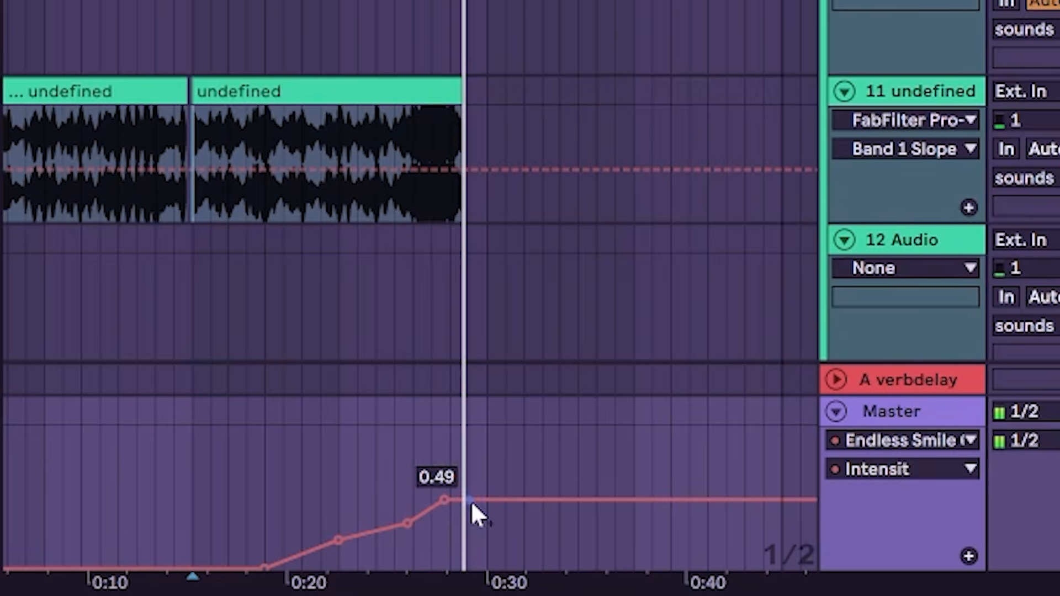
drag(471, 500, 469, 567)
key(a)
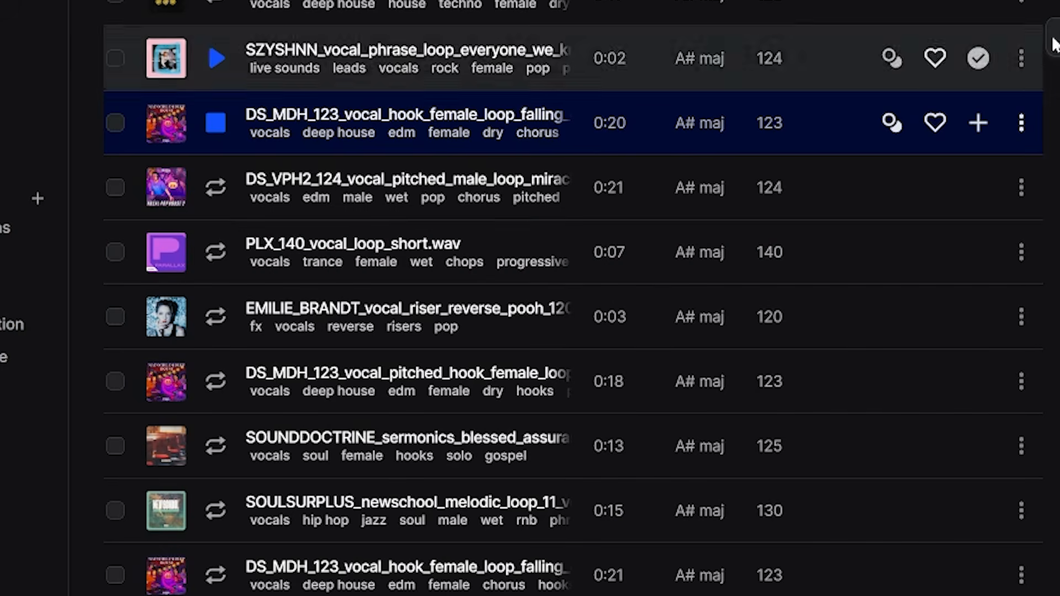
Step: Add the DS_MDH_123 female vocal hook loop to the Splice library and place it on its own track in the sounds group
click(978, 126)
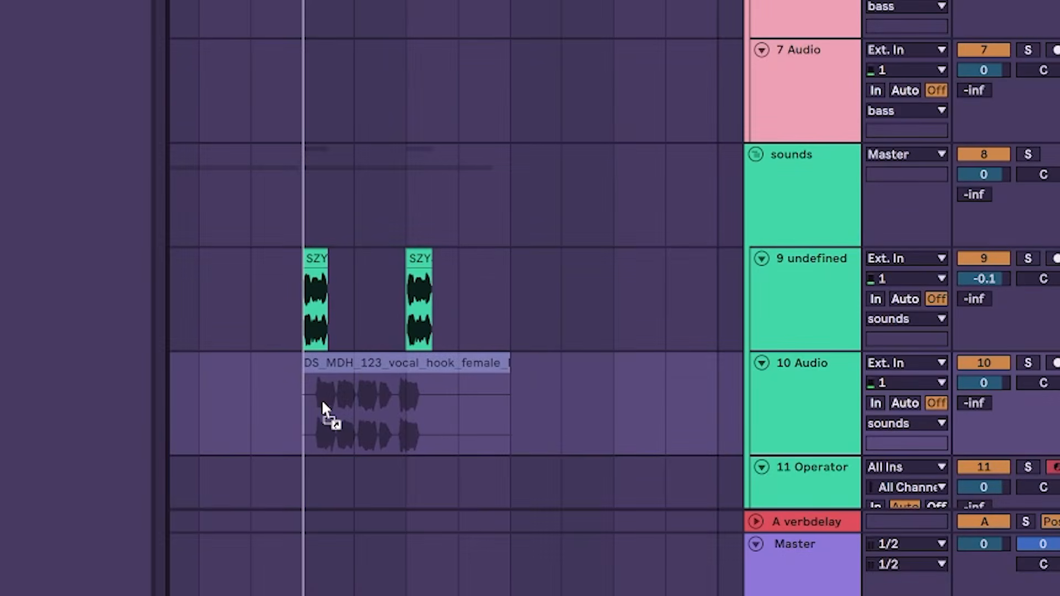
drag(331, 414, 386, 364)
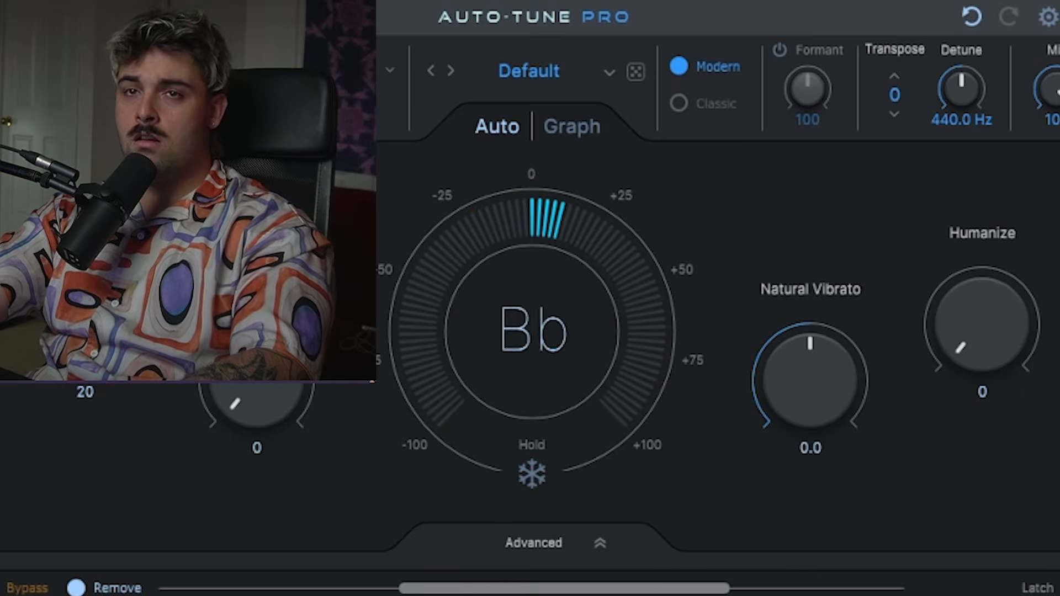
Step: Process the vocal hook with Auto-Tune Pro and Little AlterBoy, setting Little AlterBoy's formant to -6.2
click(254, 72)
click(276, 474)
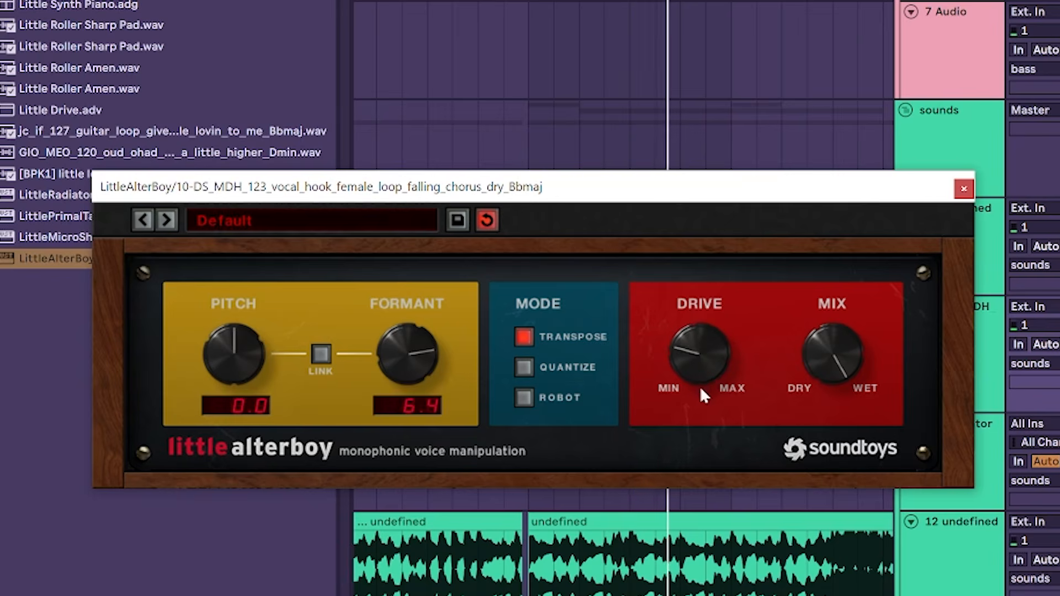
drag(701, 389, 697, 361)
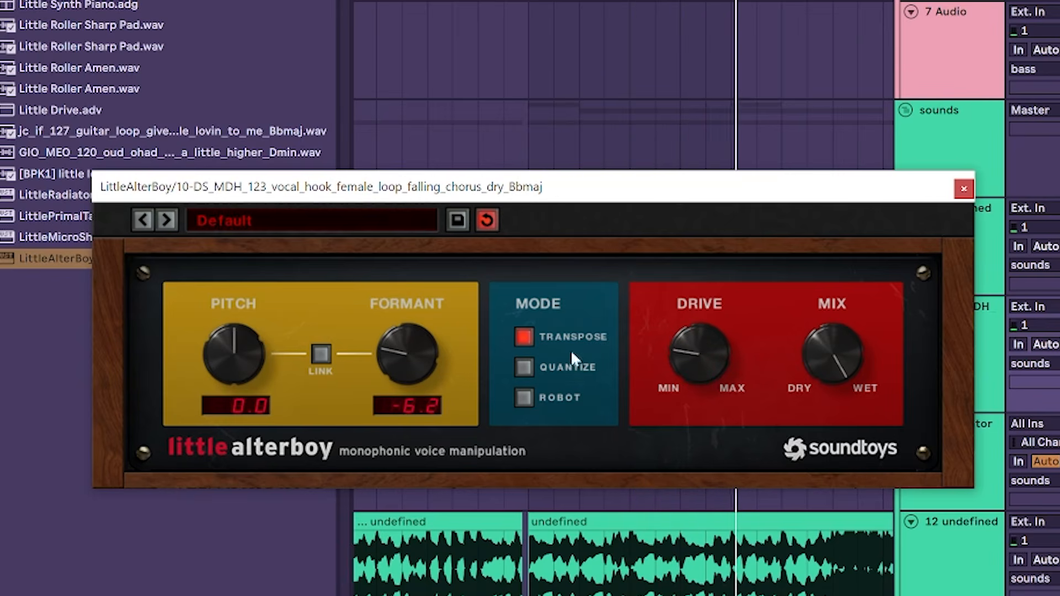
click(959, 191)
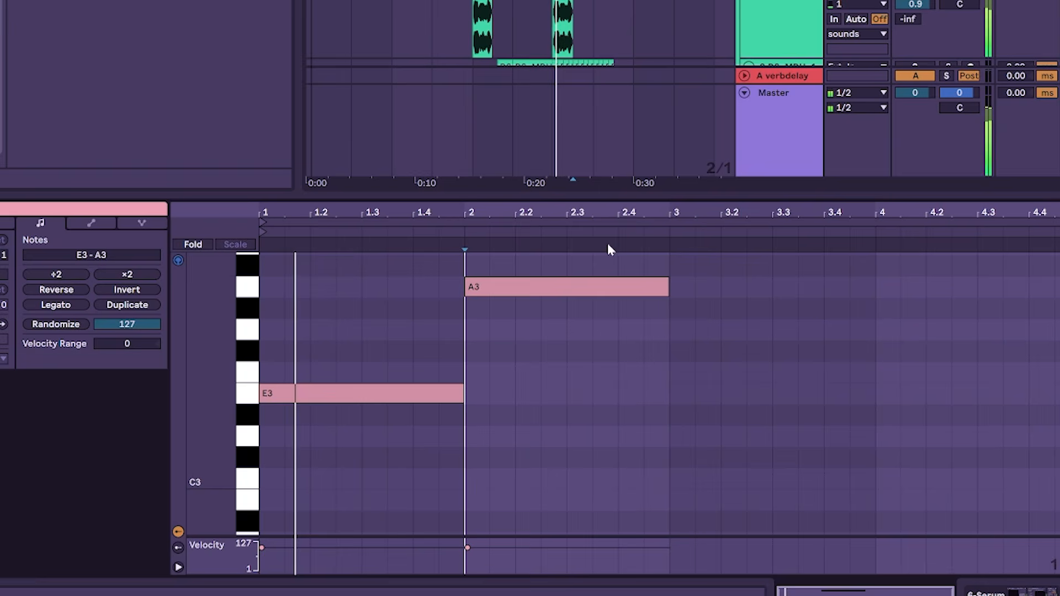
Step: Duplicate the A3 note in the Serum clip directly behind itself and raise the copy by three semitones
scroll(607, 331, up, 2)
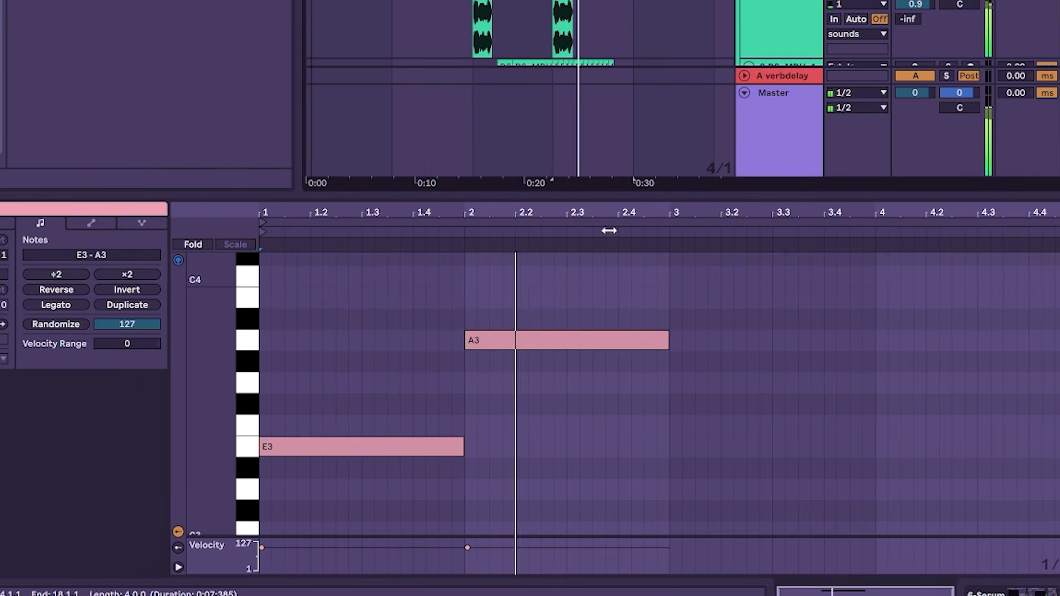
click(561, 306)
drag(587, 297, 588, 382)
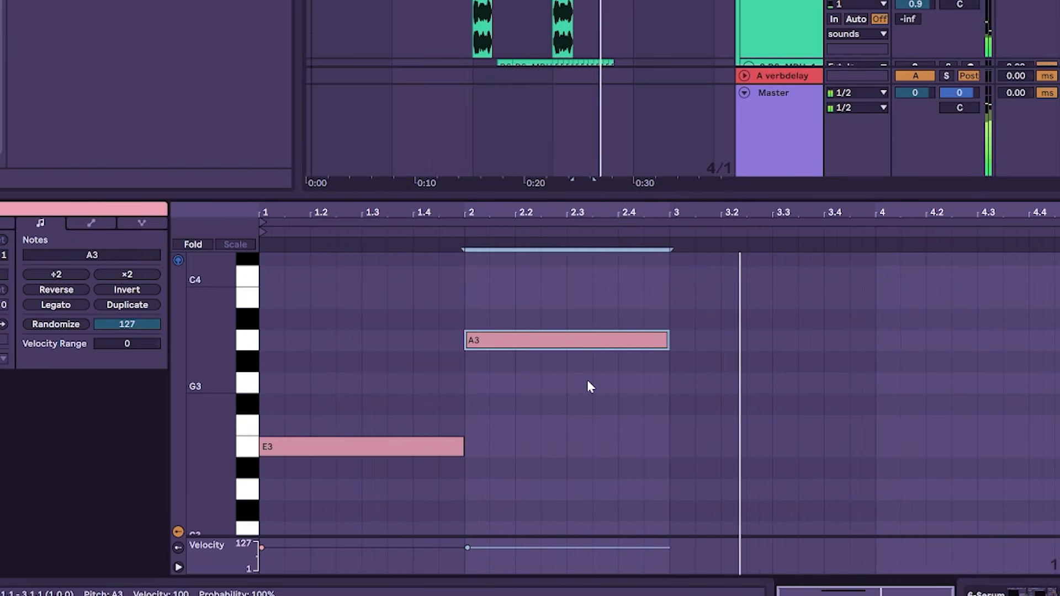
key(ctrl+d)
key(Up)
key(Up)
key(Up)
key(Up)
key(Up)
scroll(587, 380, up, 1)
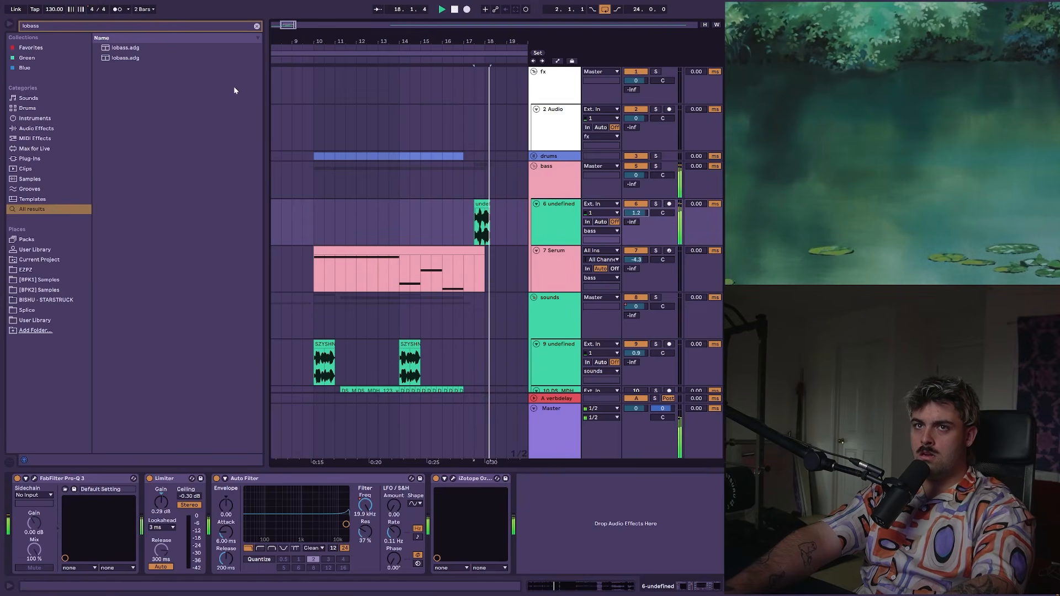
Step: Search the browser for ott and select the OTT preset
key(ctrl+f)
text(ott)
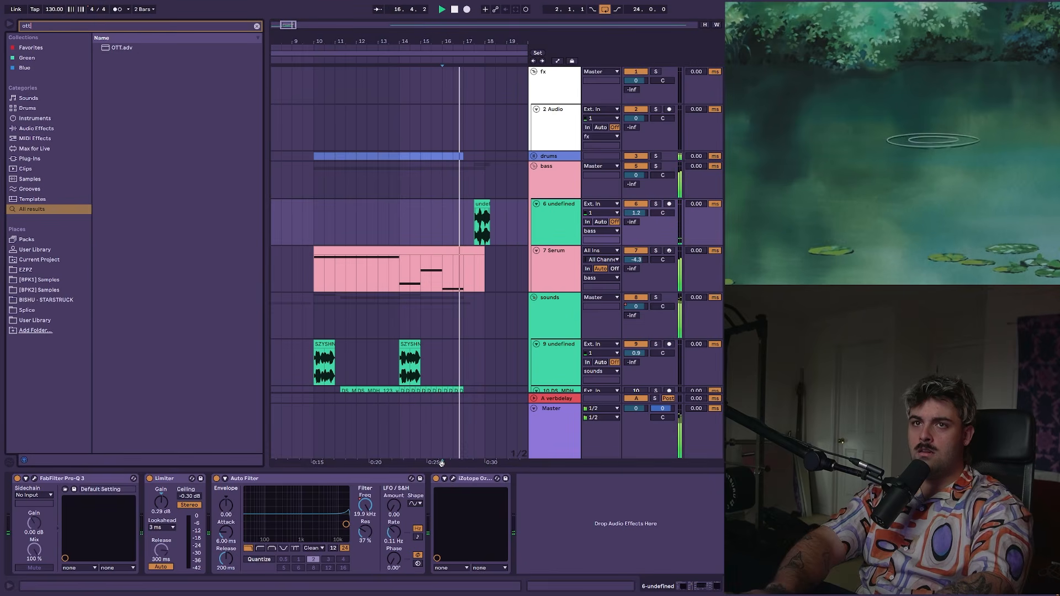
key(Down)
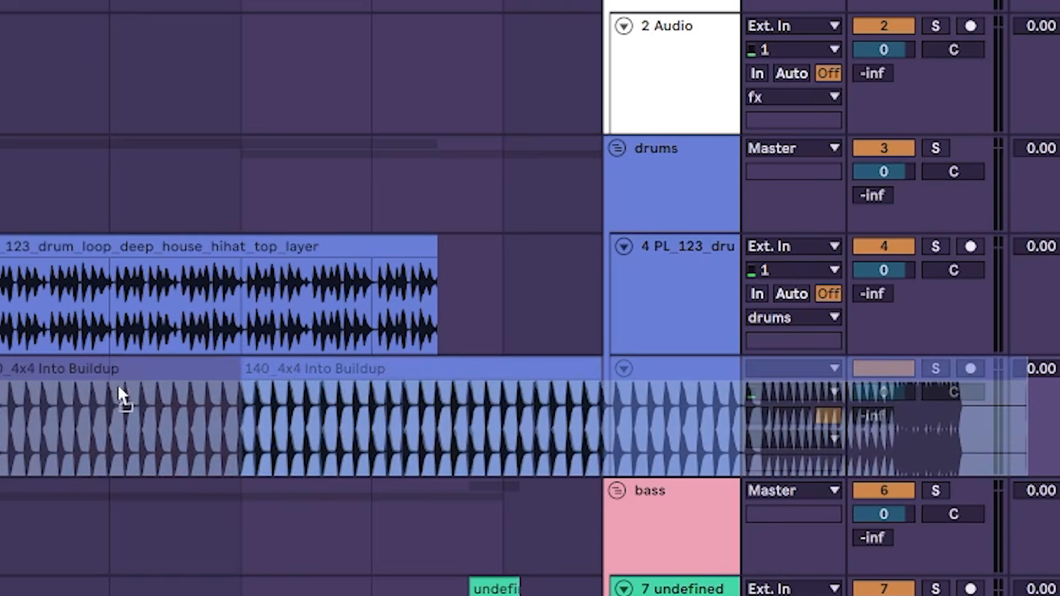
Step: Place the 140_4x4 Into Buildup loop on a new drums track and the KSHMR_Long_Sweep_05 riser on the fx audio track
drag(118, 389, 120, 390)
key(minus)
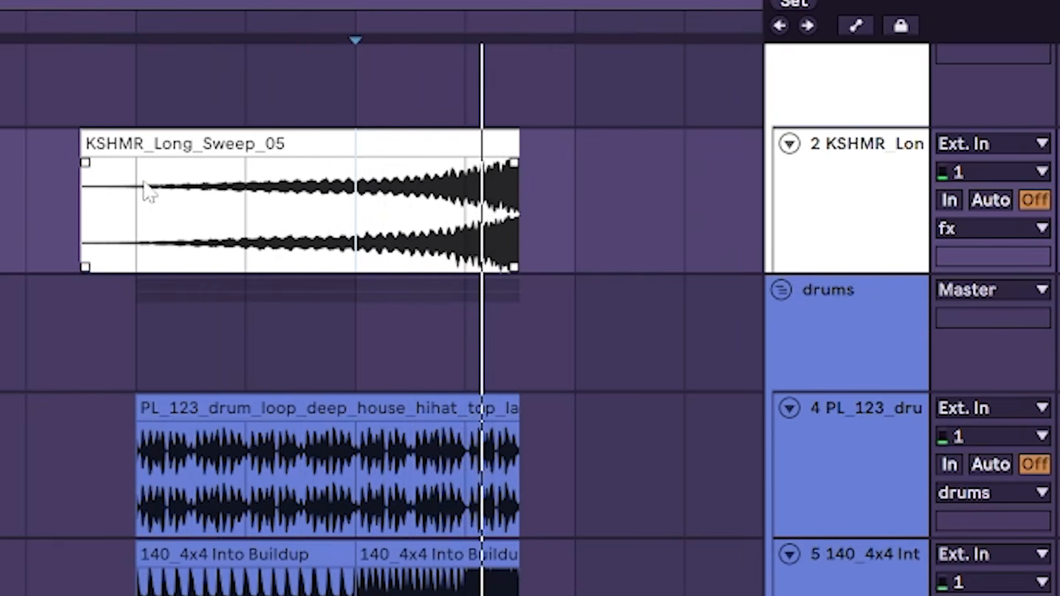
drag(84, 193, 135, 194)
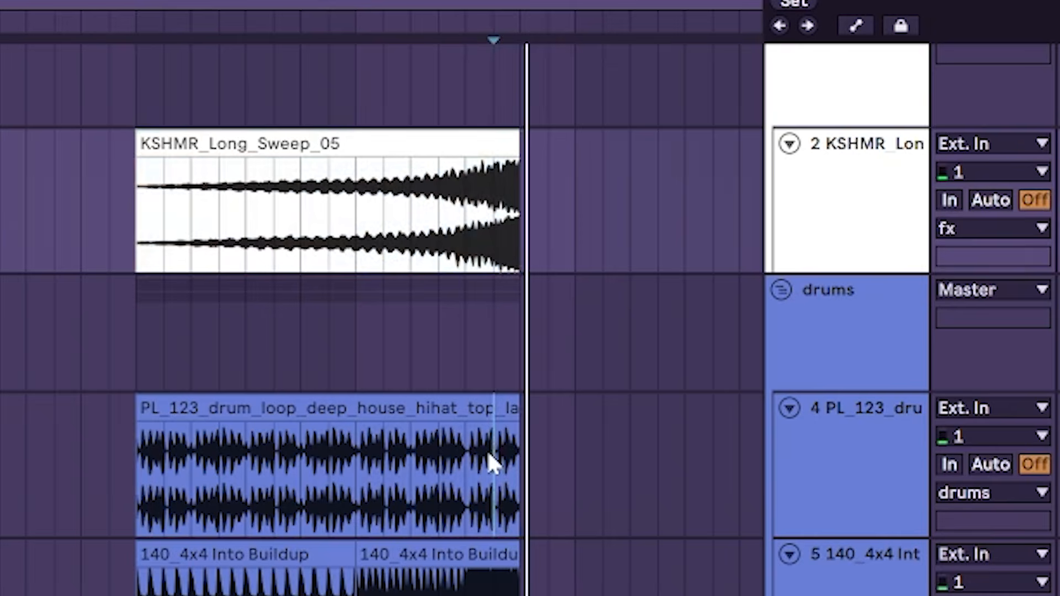
key(plus)
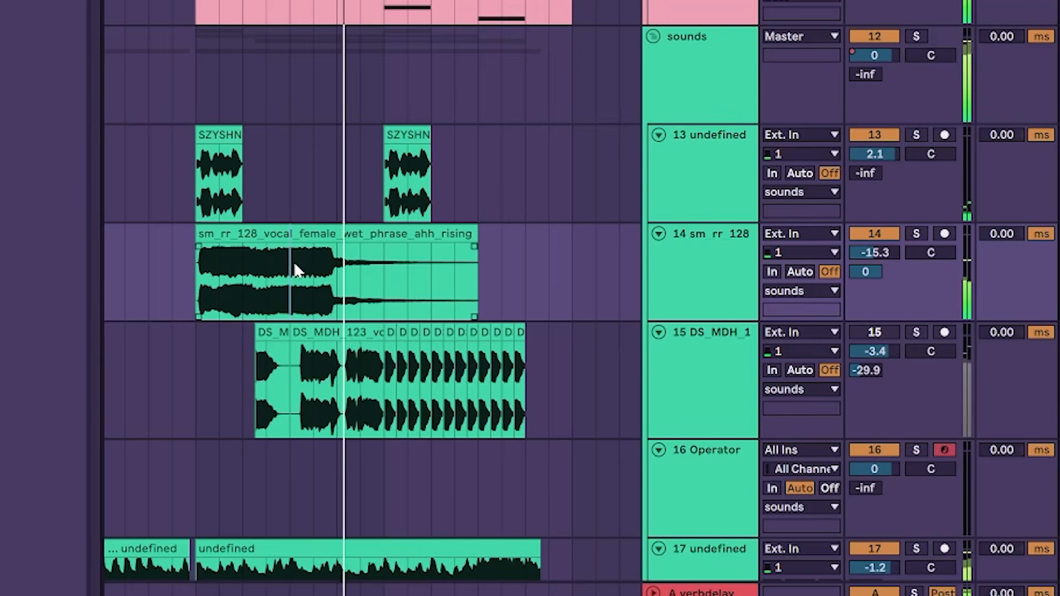
Step: Trim the tail of the rising ahh vocal clip and duplicate it back to back, fine-tuning its track volume
drag(382, 289, 584, 240)
key(Delete)
click(360, 229)
key(ctrl+d)
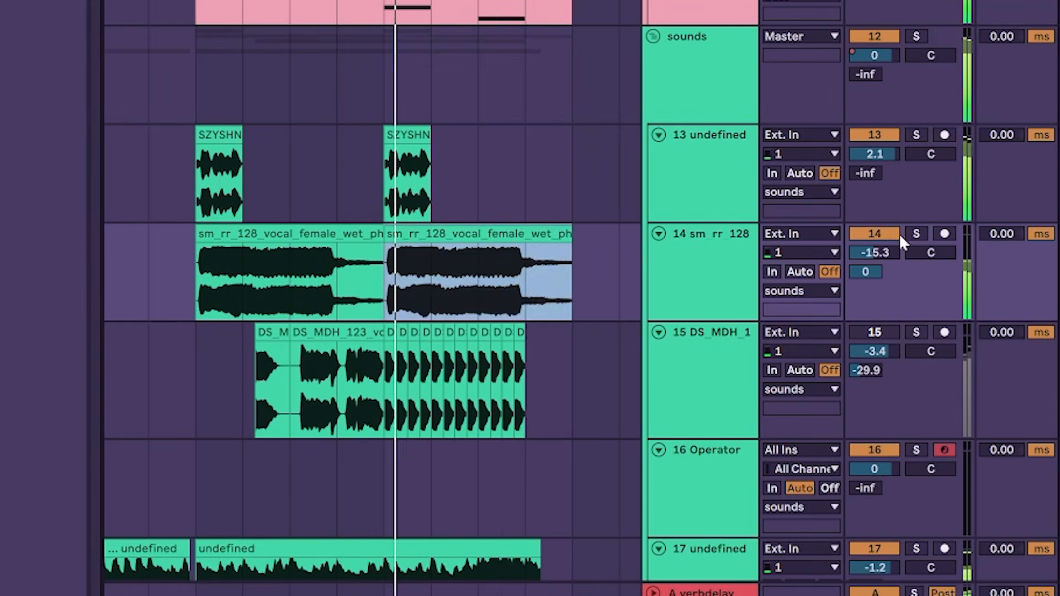
drag(884, 253, 884, 255)
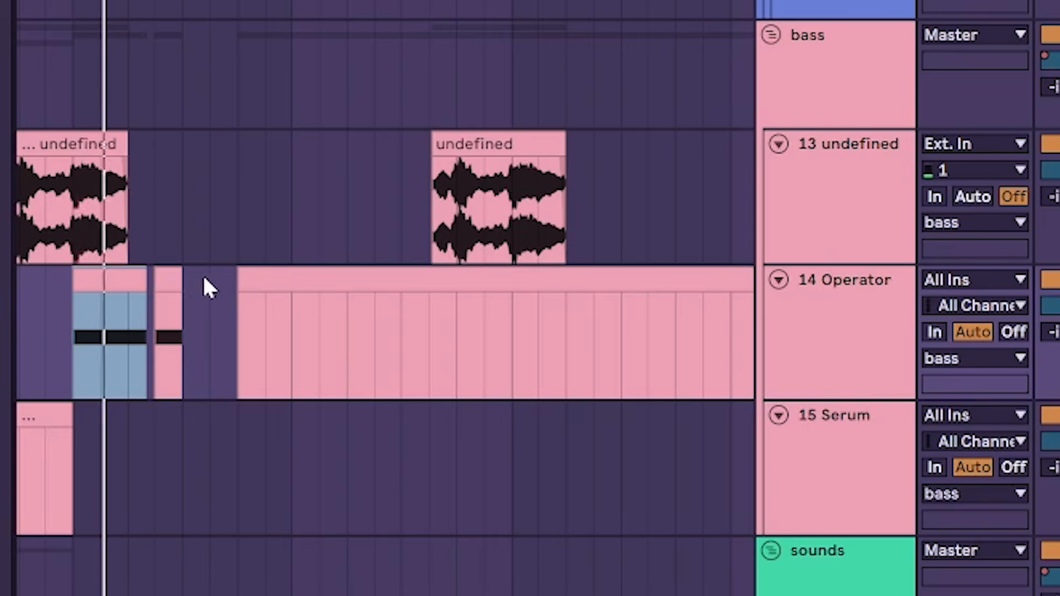
Step: Duplicate the selected short bass note clip twice along the Operator track to continue the rhythm
key(ctrl+d)
key(ctrl+d)
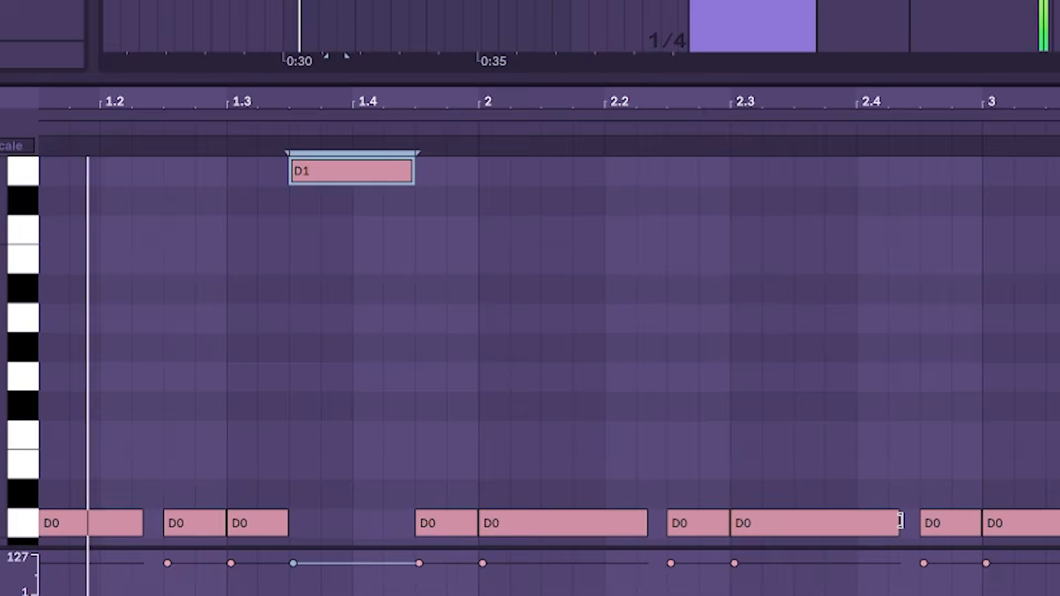
click(793, 503)
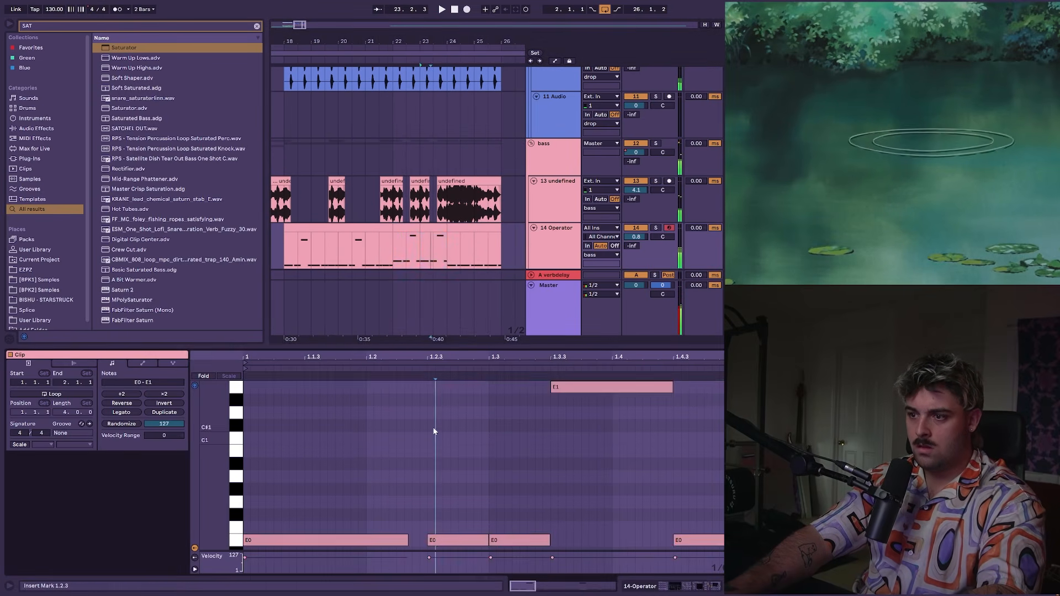
Step: Transpose all notes of the Operator clip at bar 23 up to A0 and A1, and select the clip that follows
key(ctrl+a)
key(Up)
key(Up)
key(Up)
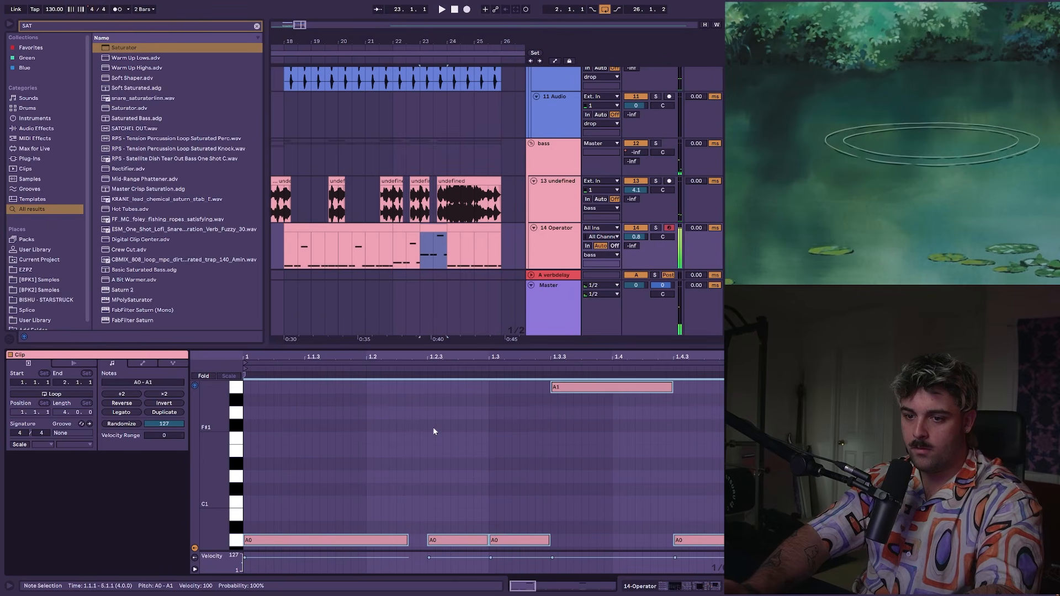
key(space)
click(455, 229)
click(455, 228)
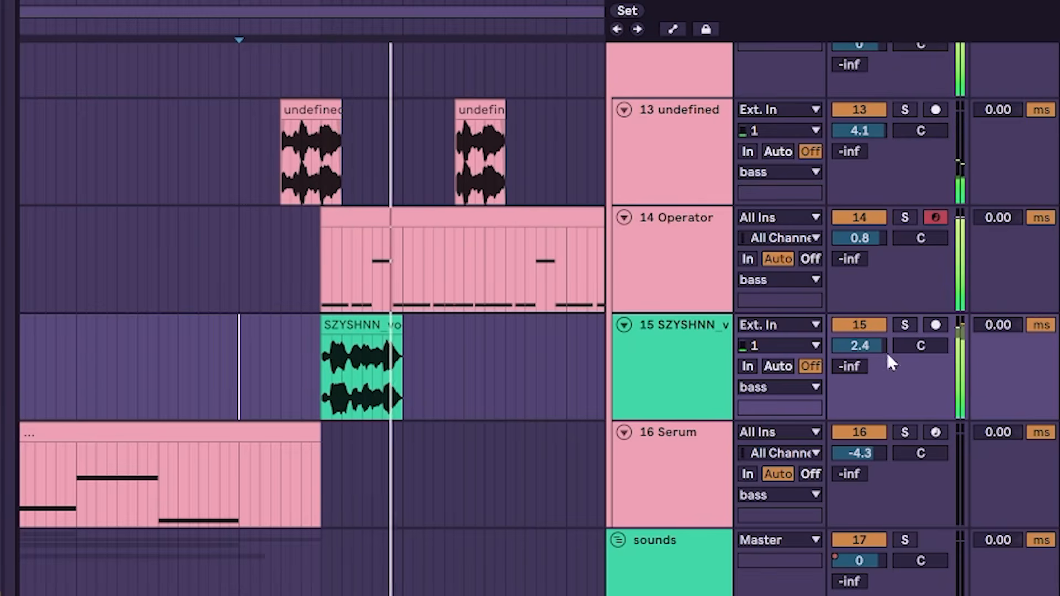
Step: Repeat the SZYSHNN vocal clip four bars further along at a track volume of 0.8, checking its placement against the Operator bass
drag(331, 4, 248, 0)
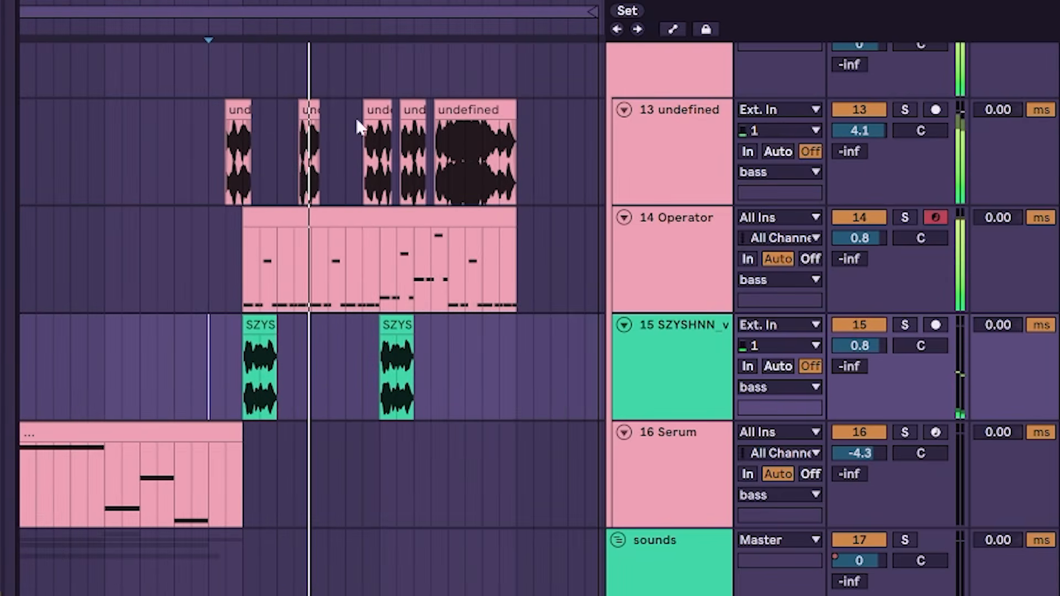
click(260, 324)
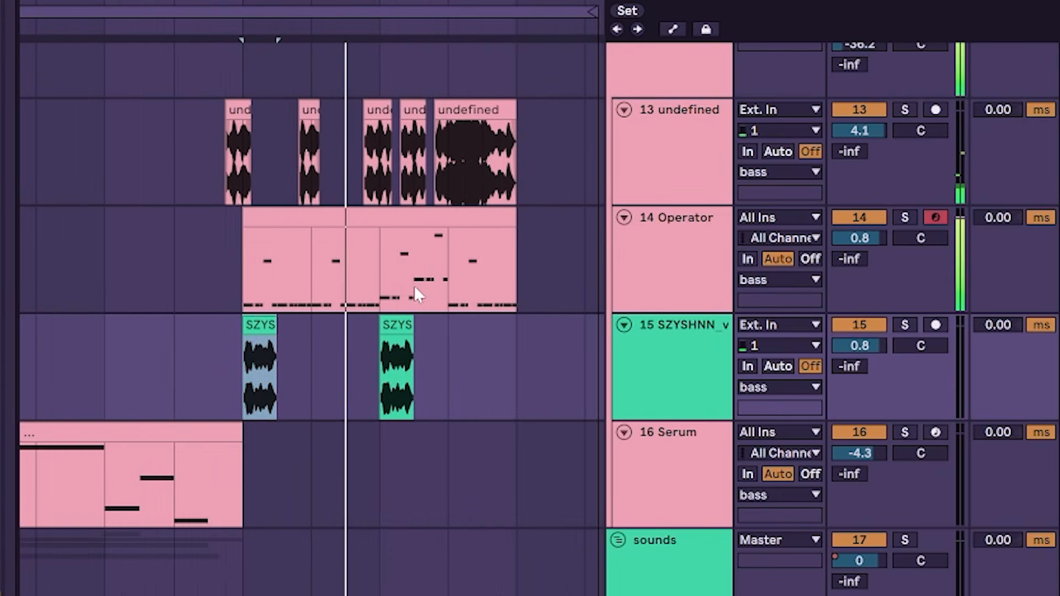
click(330, 263)
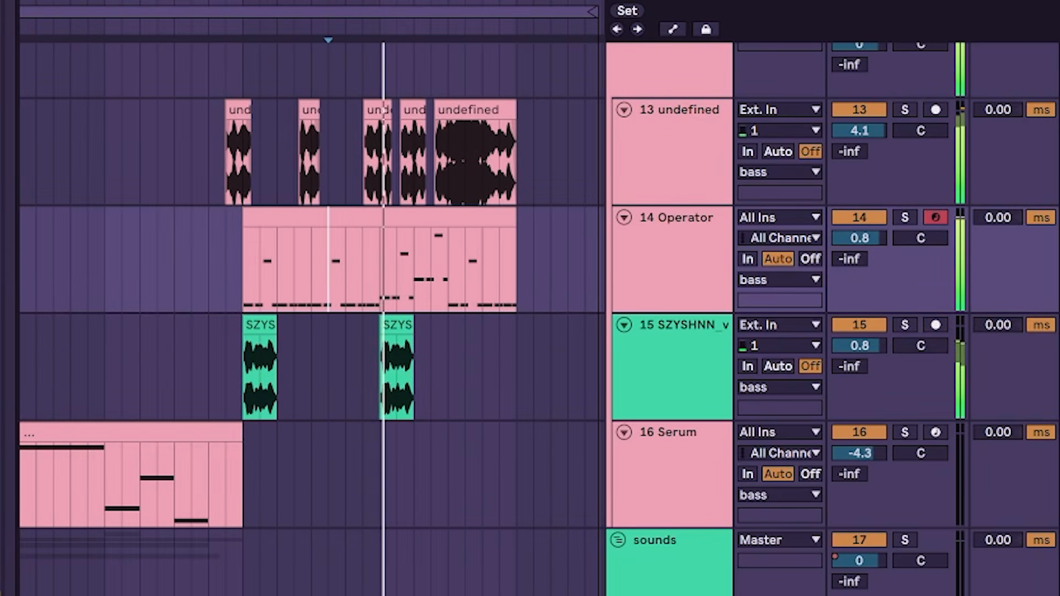
click(258, 324)
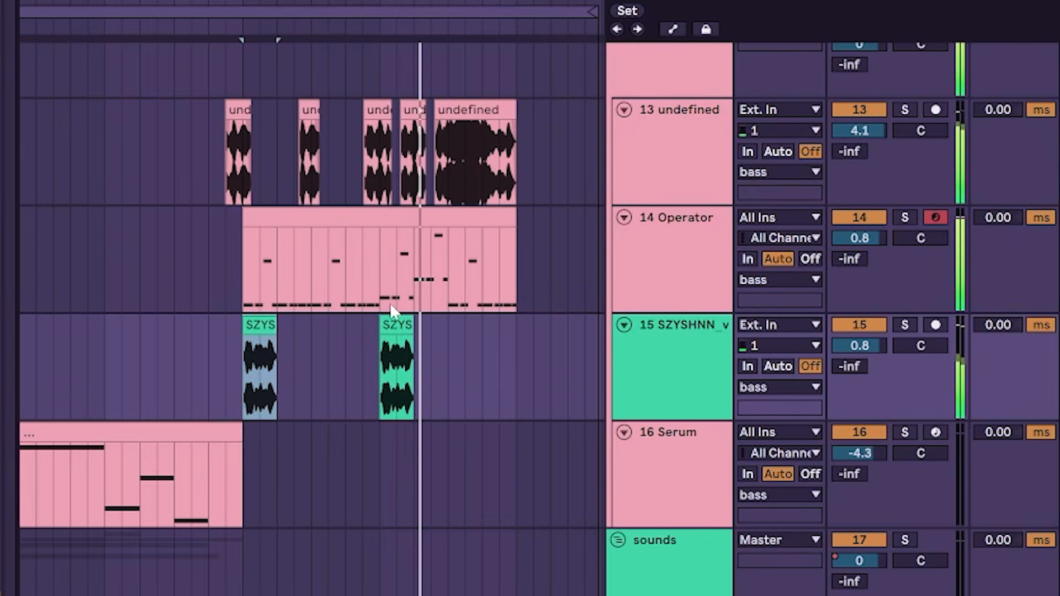
click(396, 315)
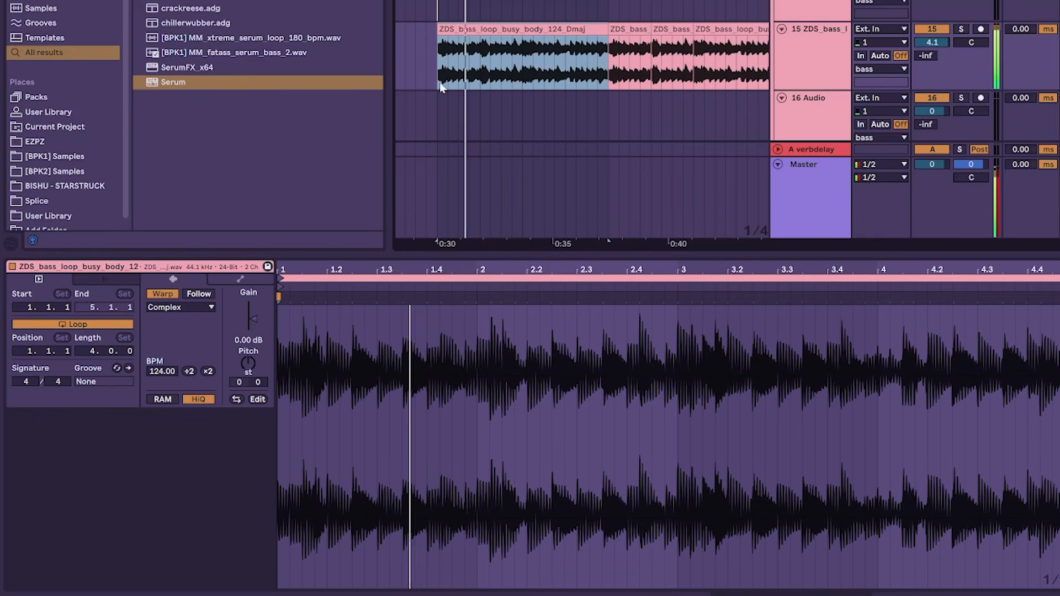
Step: Try to change the pitch of the first ZDS_bass_loop_busy_body clip
drag(247, 362, 246, 363)
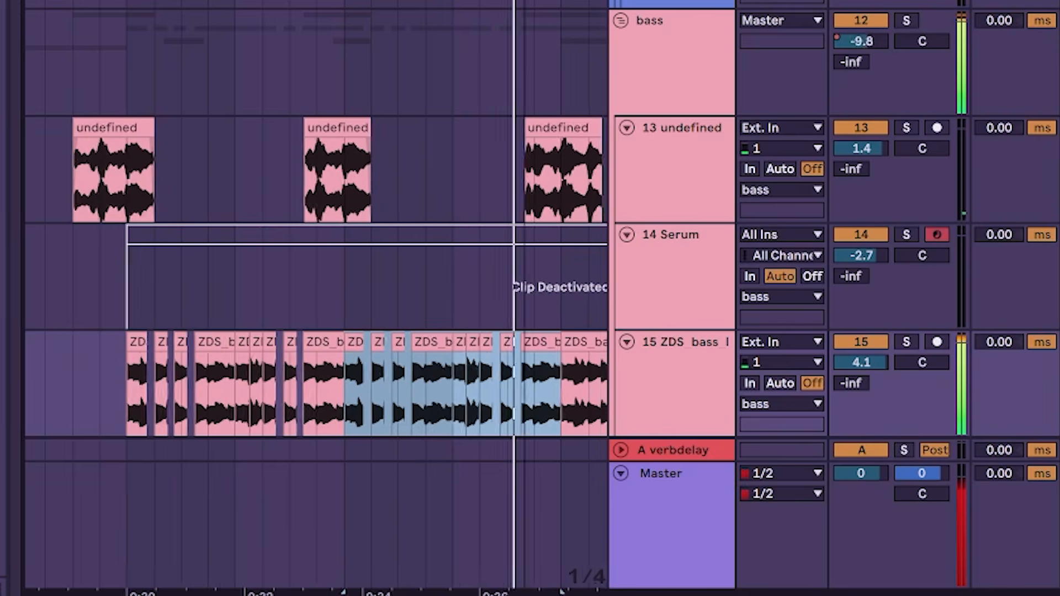
scroll(221, 173, down, 3)
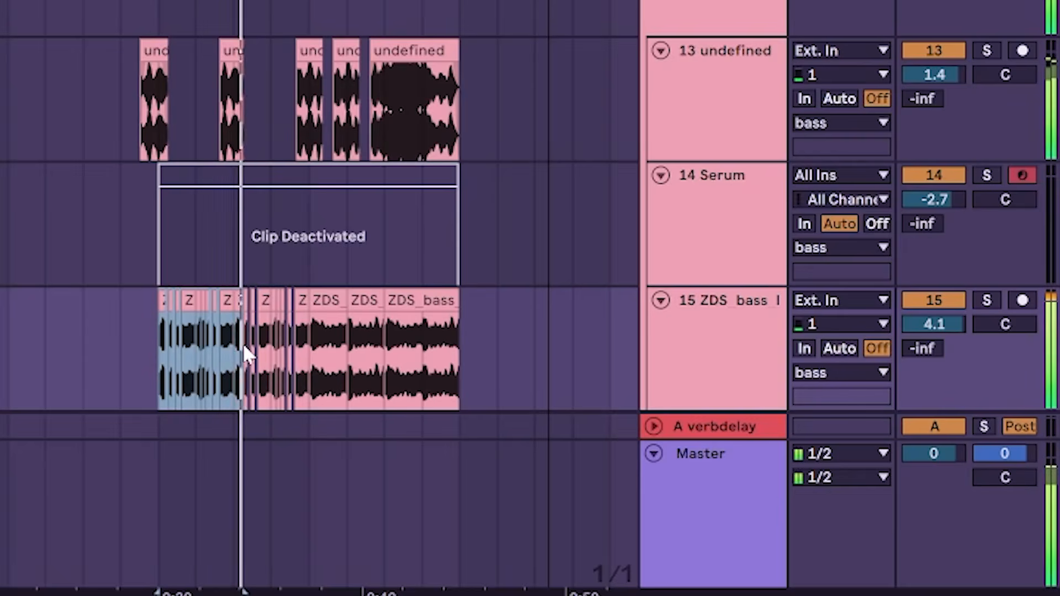
Step: Draw an automation ramp on the drop group's Auto Filter frequency, rising until the kick loop re-enters
click(312, 351)
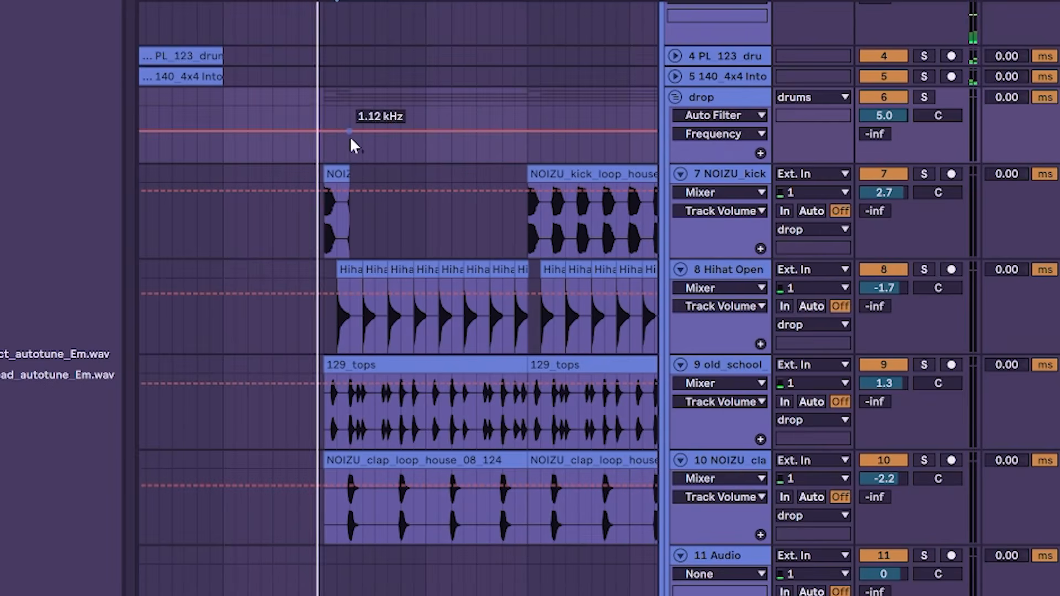
drag(386, 135, 534, 108)
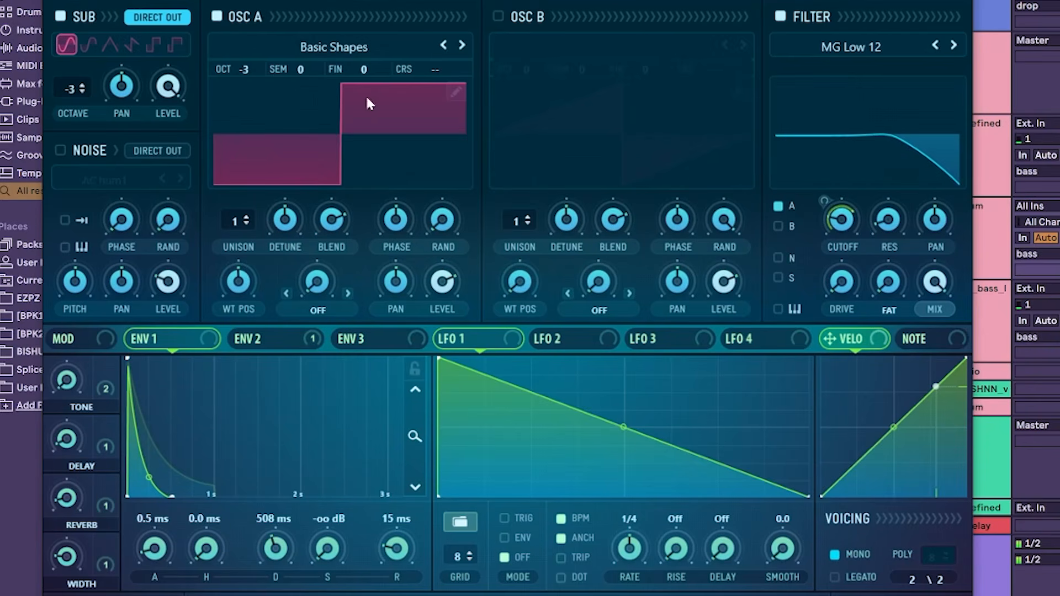
Step: Lower Oscillator A's wavetable position in Serum to a sine shape and lengthen Envelope 1's decay
drag(239, 282, 233, 349)
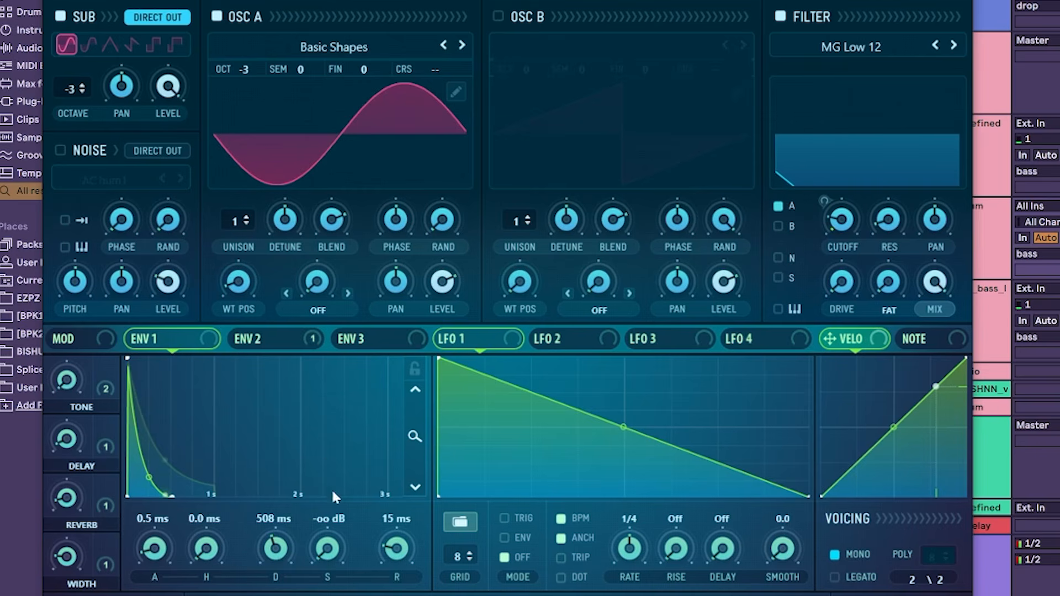
drag(283, 547, 345, 442)
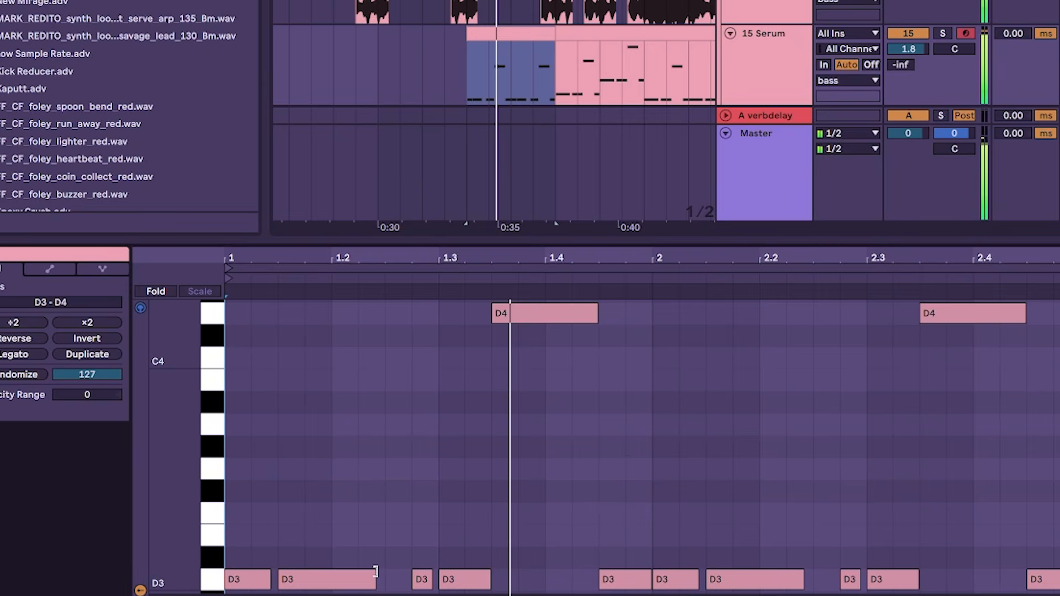
Step: Shorten the second D3 note in the Serum clip, duplicate it onto beat 1.2, and play the result
drag(375, 572, 315, 574)
key(ctrl+d)
key(space)
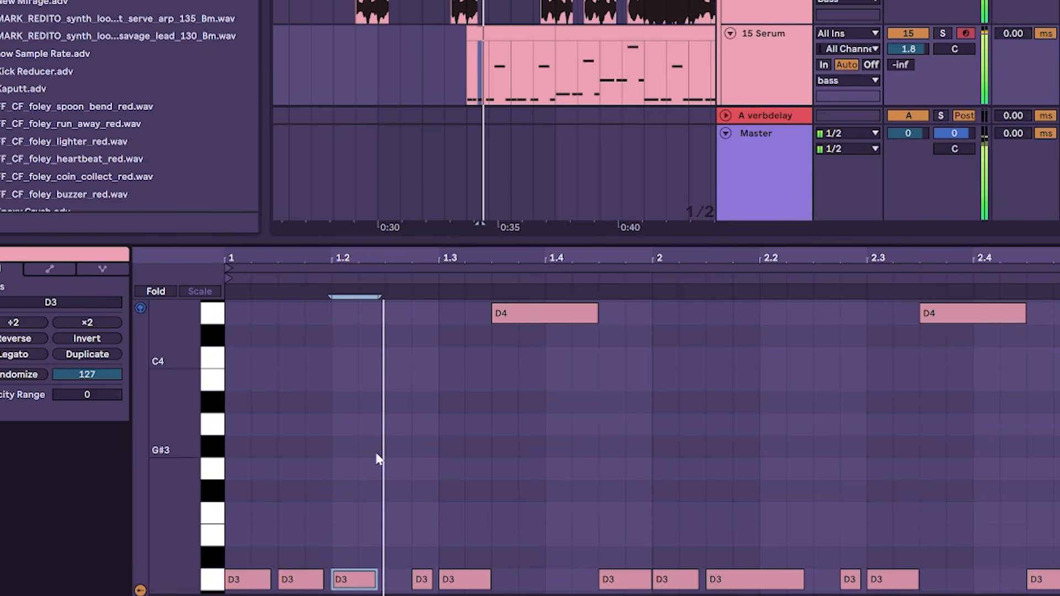
Step: Delete the short D3 note just before beat 1.3 in the Serum clip
click(406, 582)
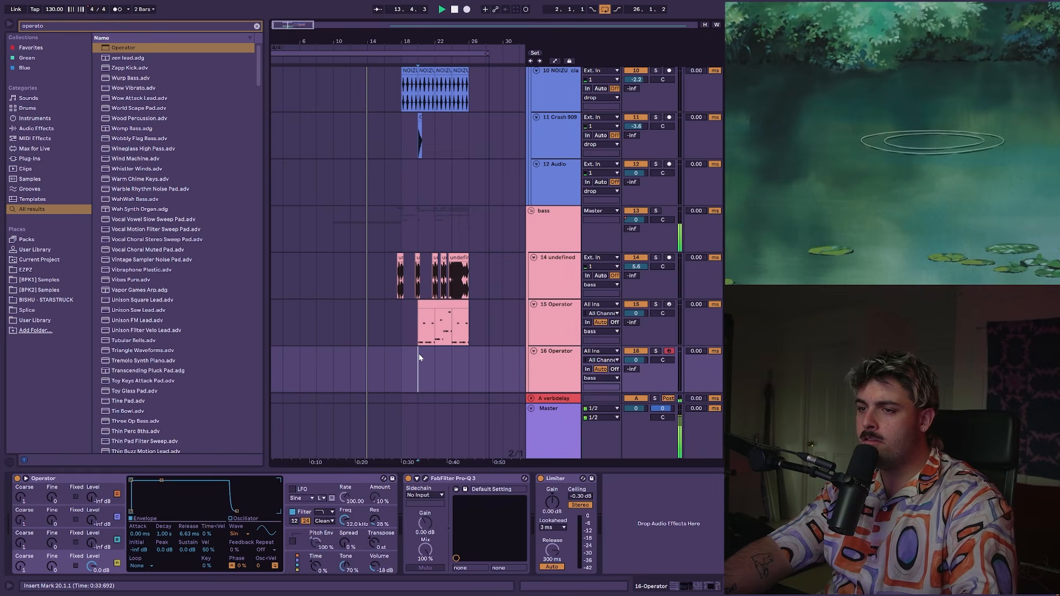
Step: Paste the bass clip at bar 20 on the second Operator track and replace its Operator with Serum, opening the preset list
key(ctrl+v)
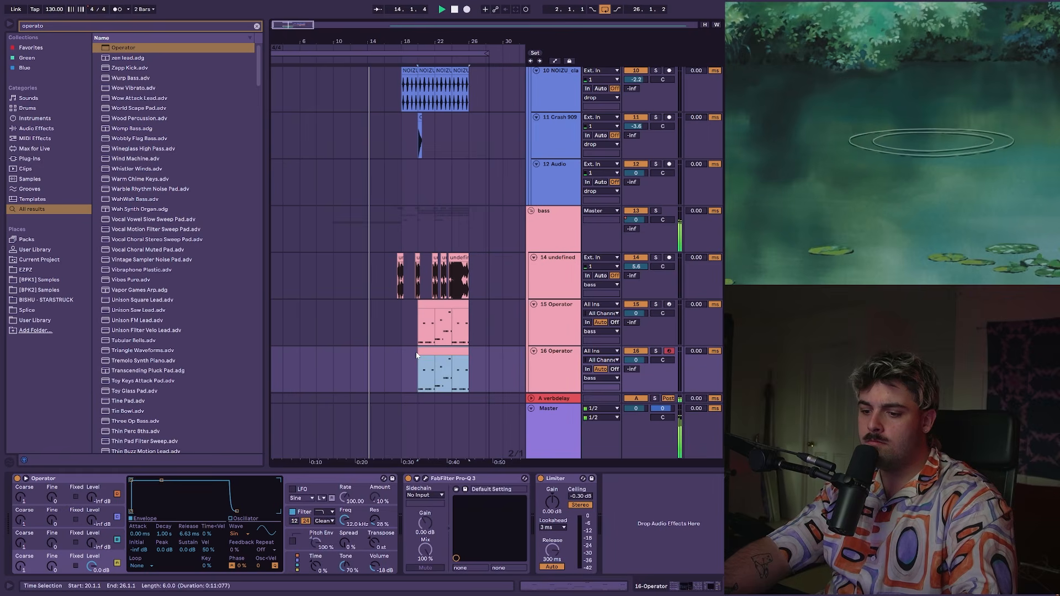
key(ctrl+f)
text(serum)
double_click(120, 229)
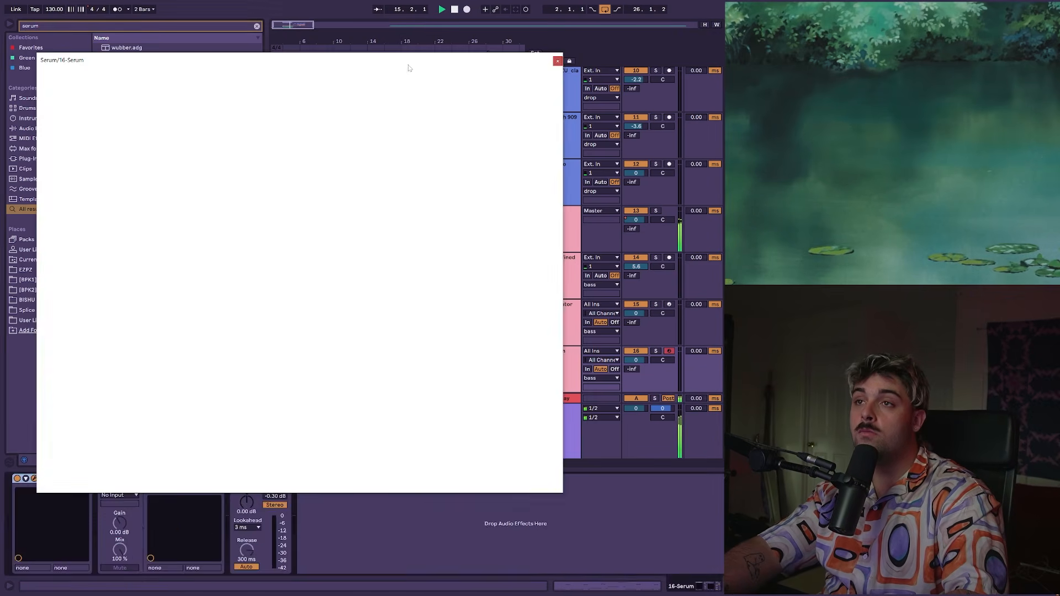
click(385, 78)
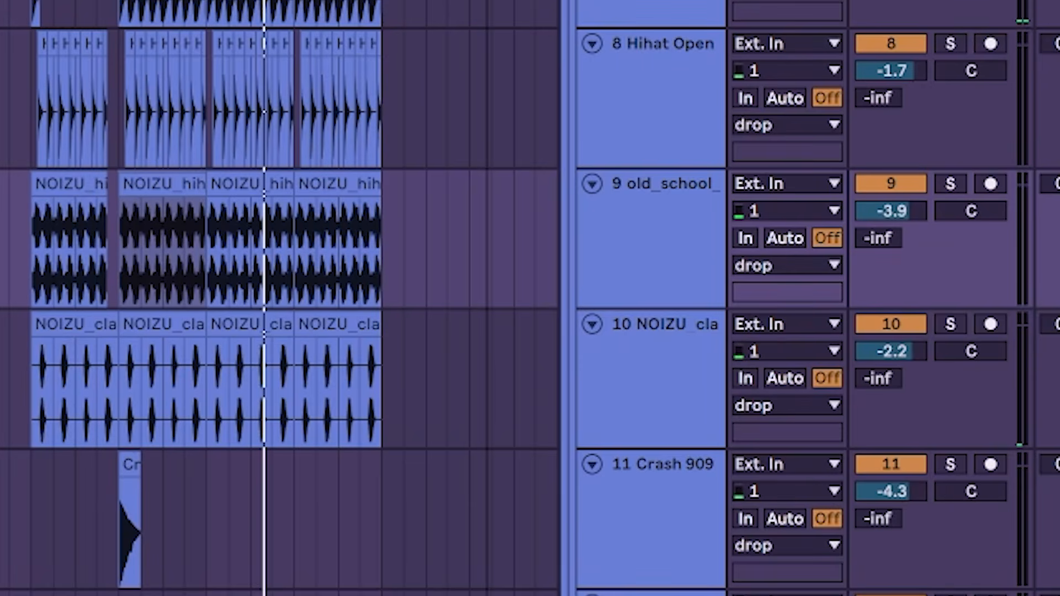
Step: Place the ESM_Loop_125_Tech_House_Drums clip on track 9 after the NOIZU hi-hat loop and trim its end to match the clap loops
drag(3, 243, 123, 222)
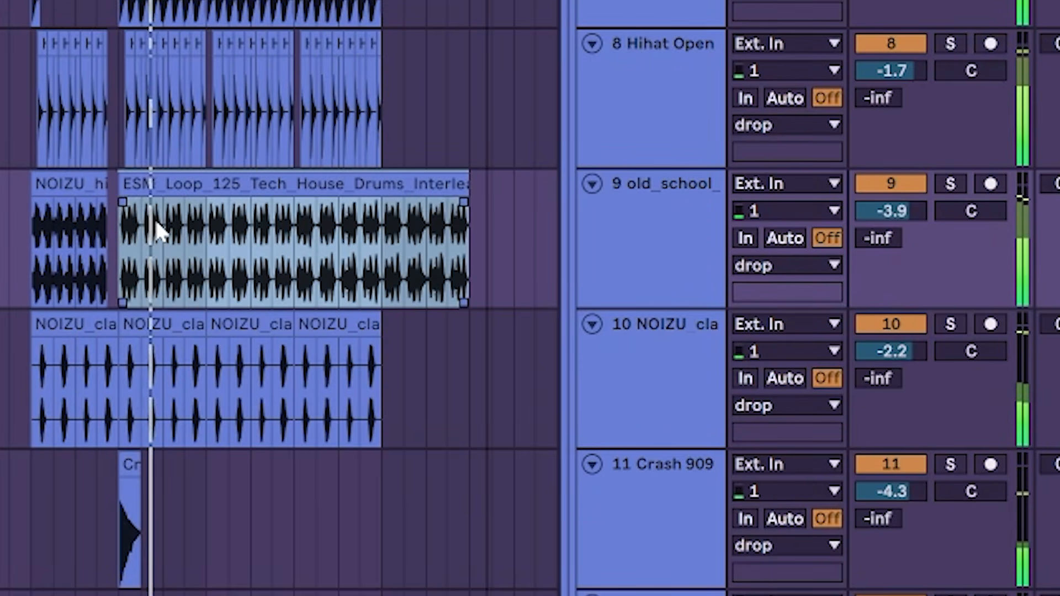
drag(380, 233, 519, 228)
key(Delete)
click(262, 190)
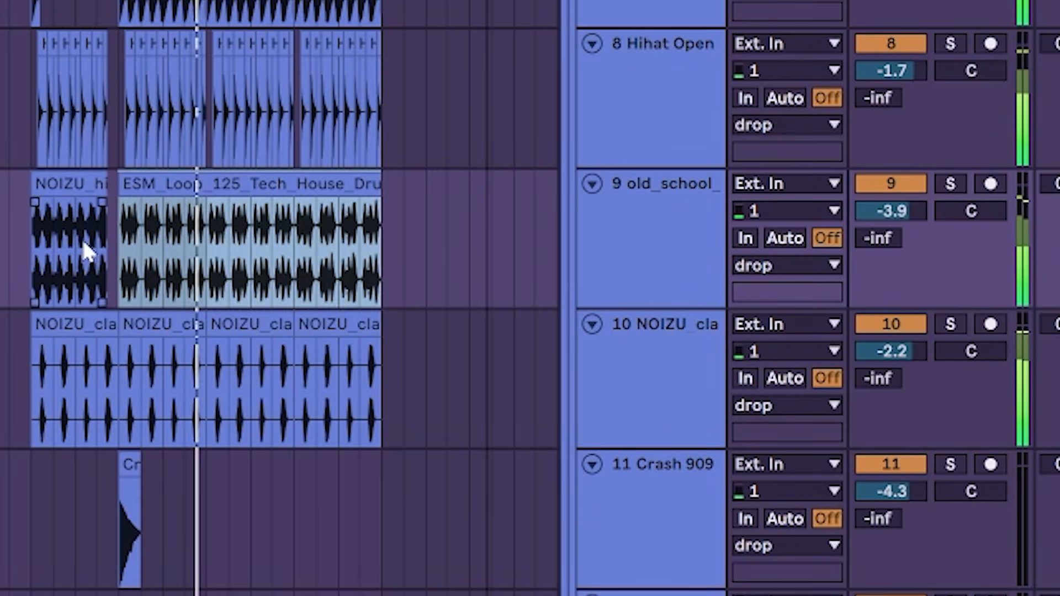
click(81, 237)
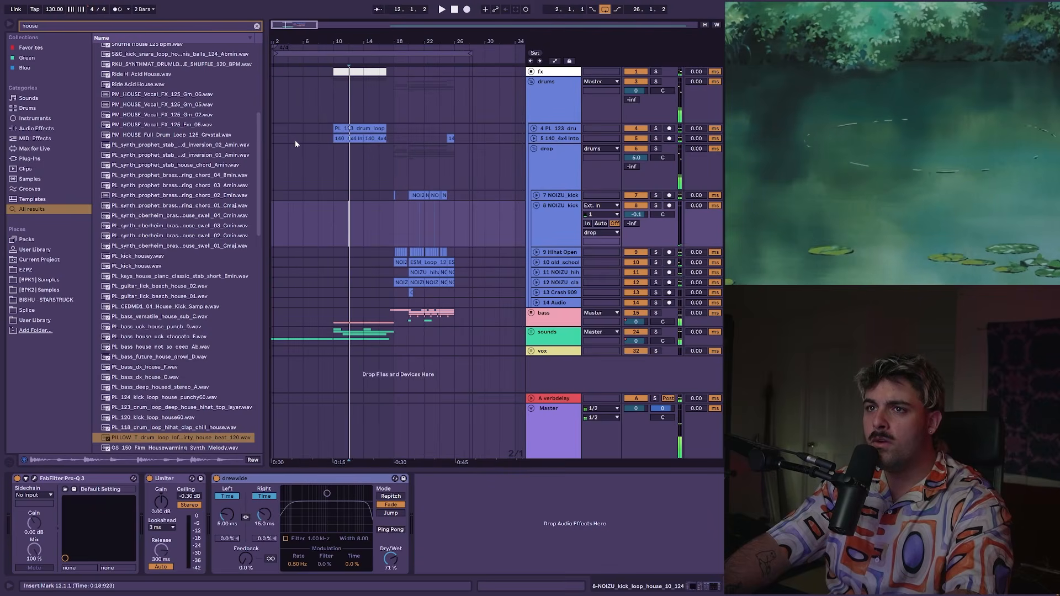
Step: Insert an audio track below the fx group while playing from bar 4, and search the browser for "vinyl" and "dust" samples
click(295, 144)
key(space)
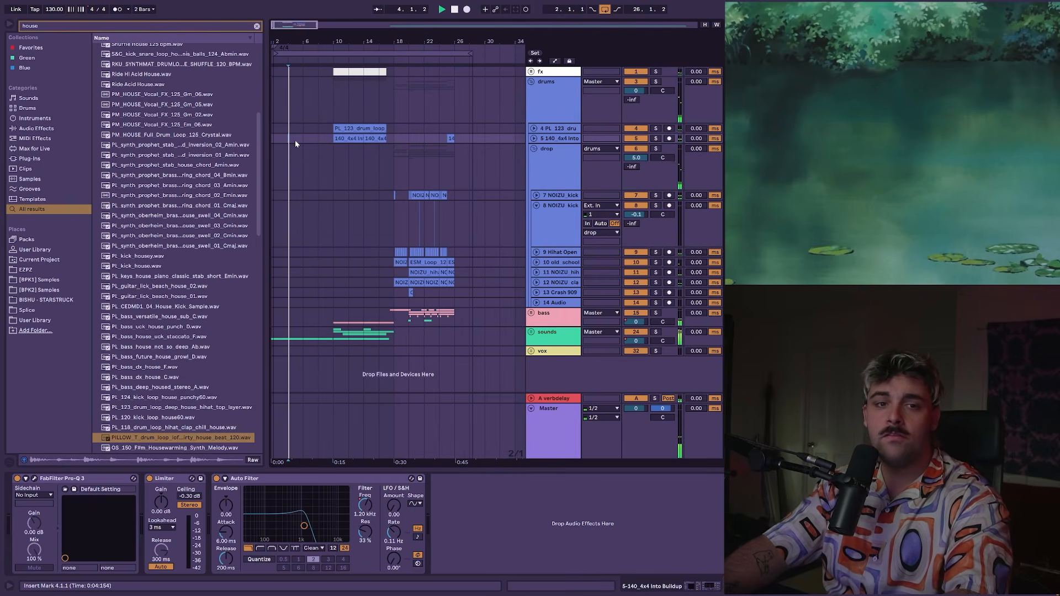
click(562, 72)
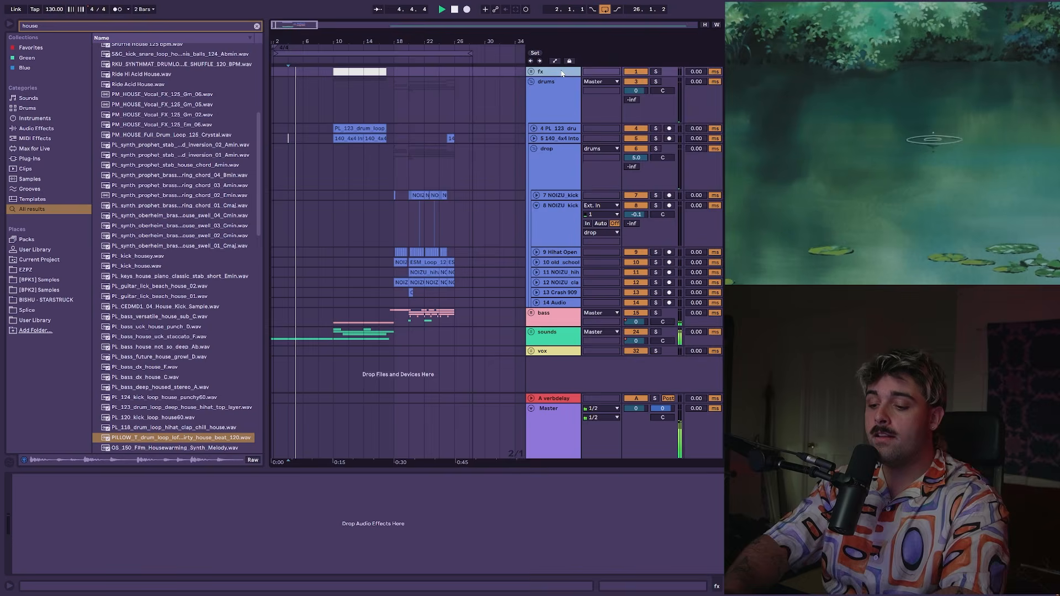
key(ctrl+t)
key(BackSpace)
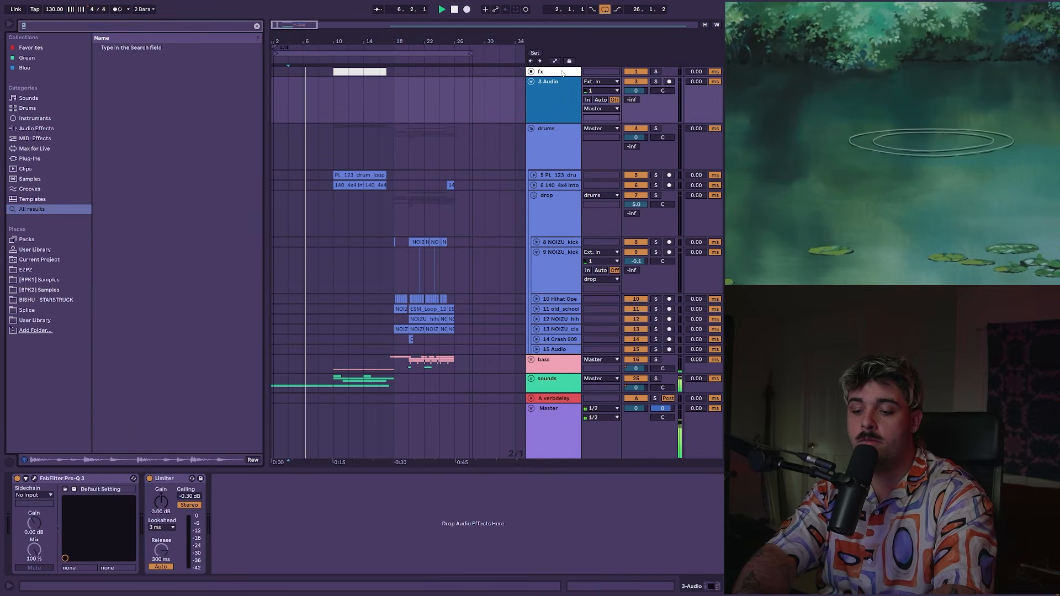
text(vinyl)
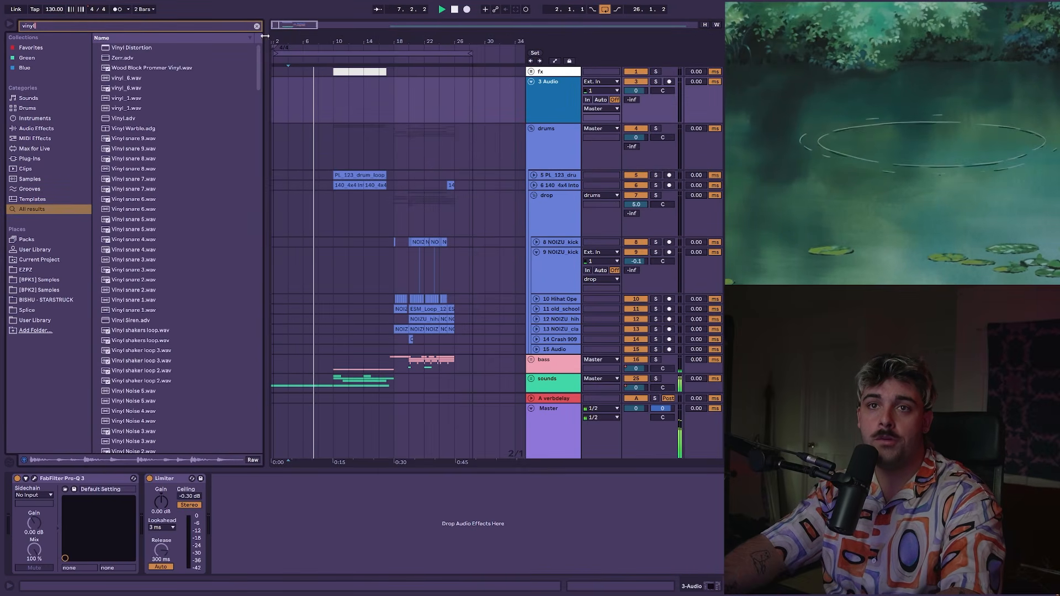
key(BackSpace)
text(dust III)
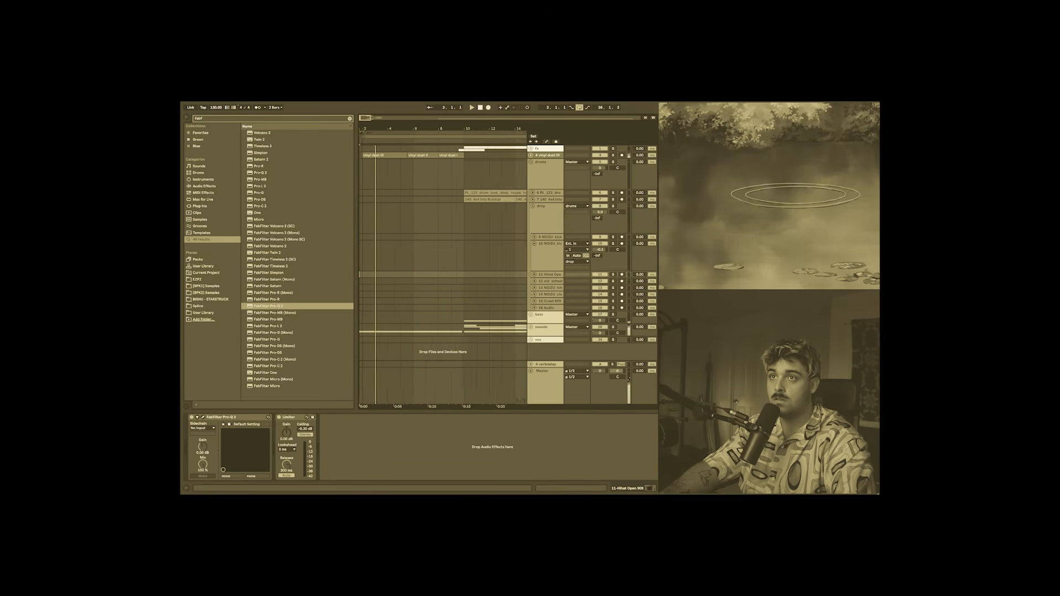
Step: Hide the browser and device view, and unfold the sounds group to show its tracks down to the Master
click(187, 117)
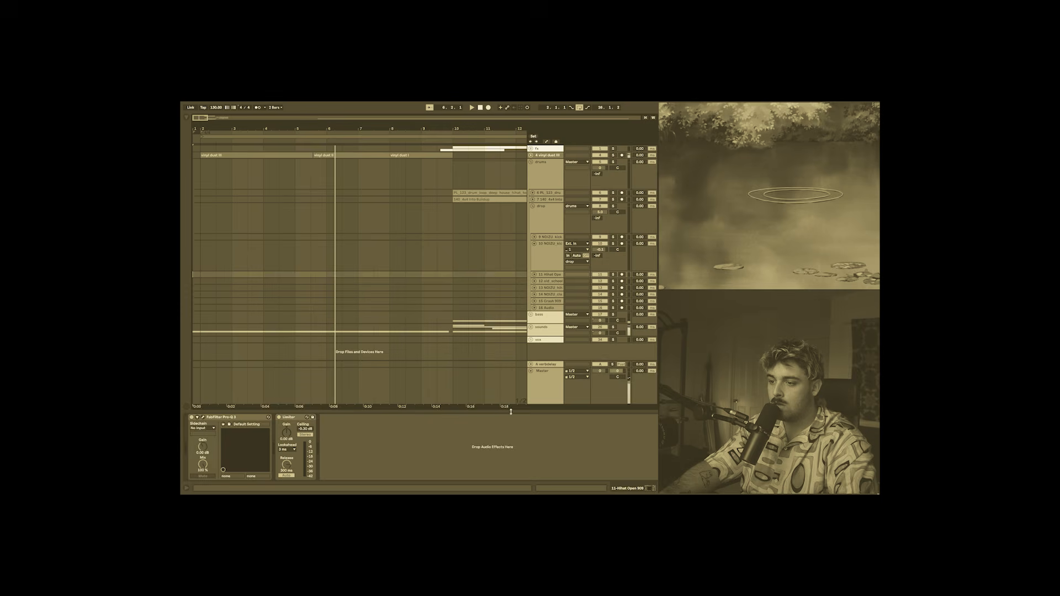
drag(510, 412, 513, 453)
click(531, 328)
scroll(532, 329, down, 3)
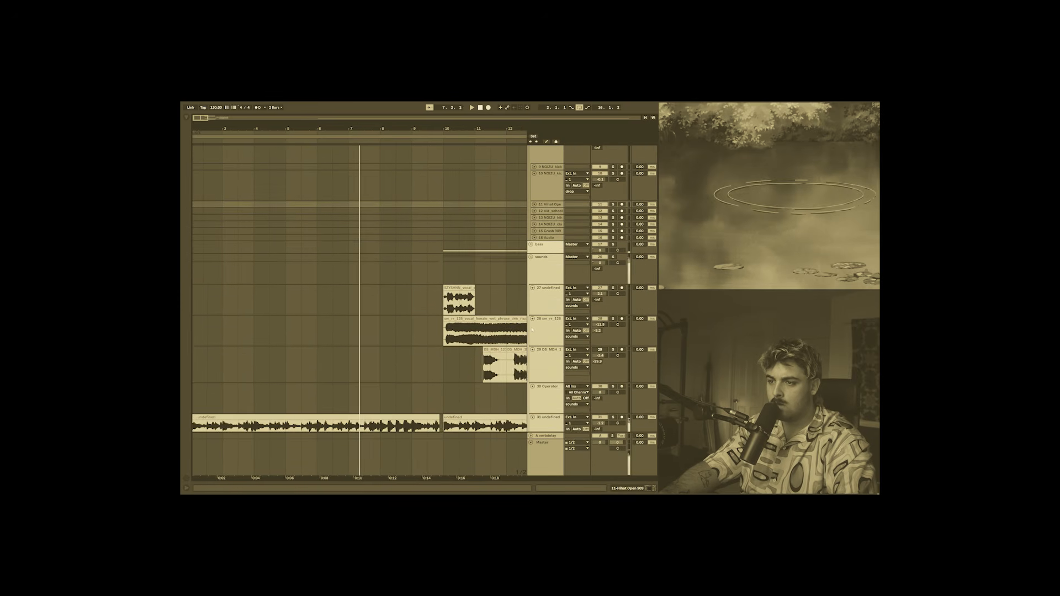
click(539, 449)
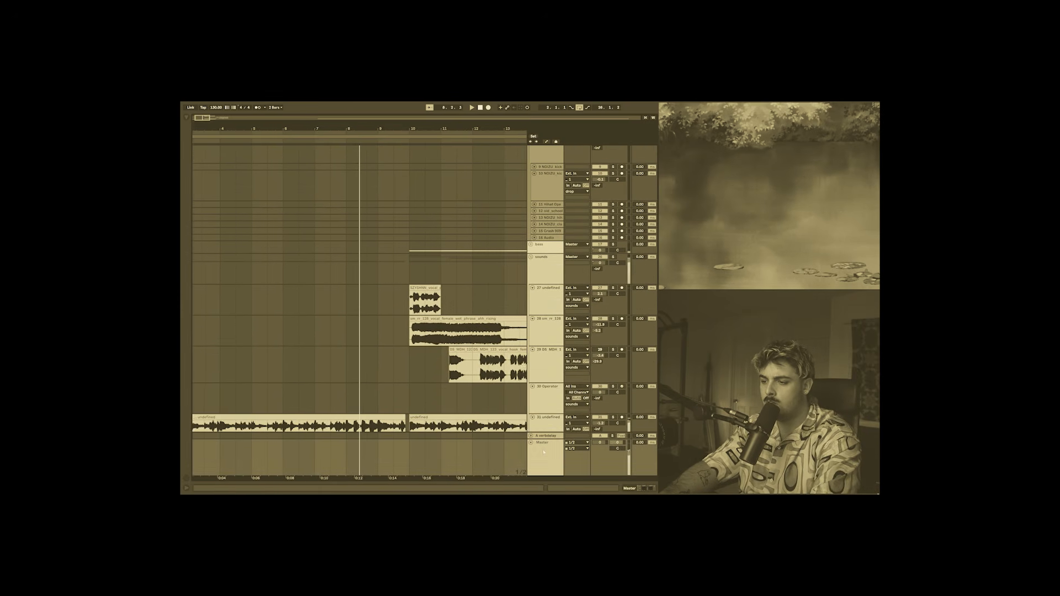
double_click(544, 452)
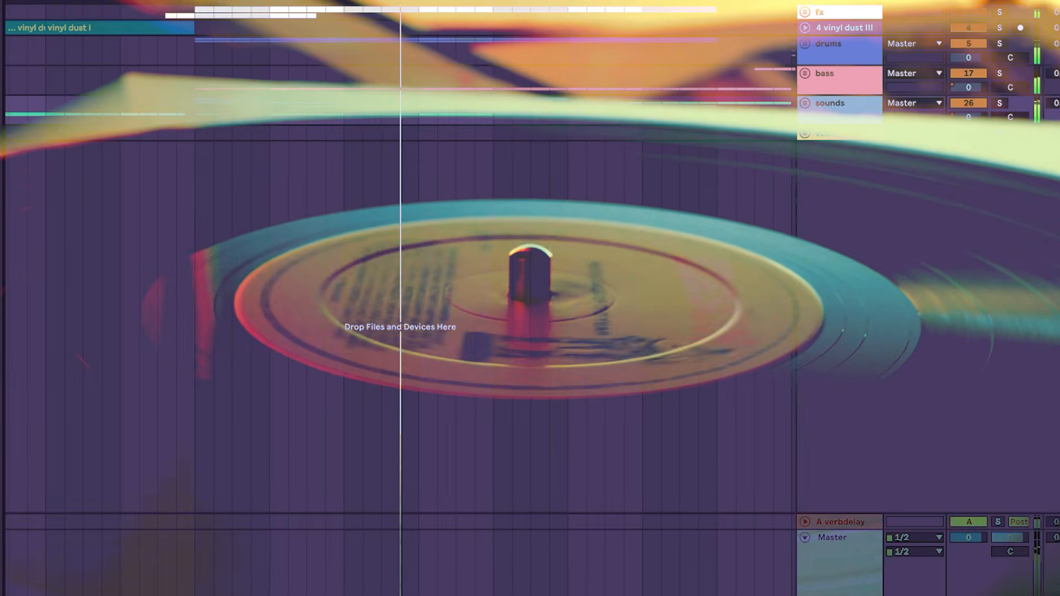
Step: Unfold the sounds group again and look over its vocal tracks during playback
click(805, 103)
scroll(821, 362, down, 3)
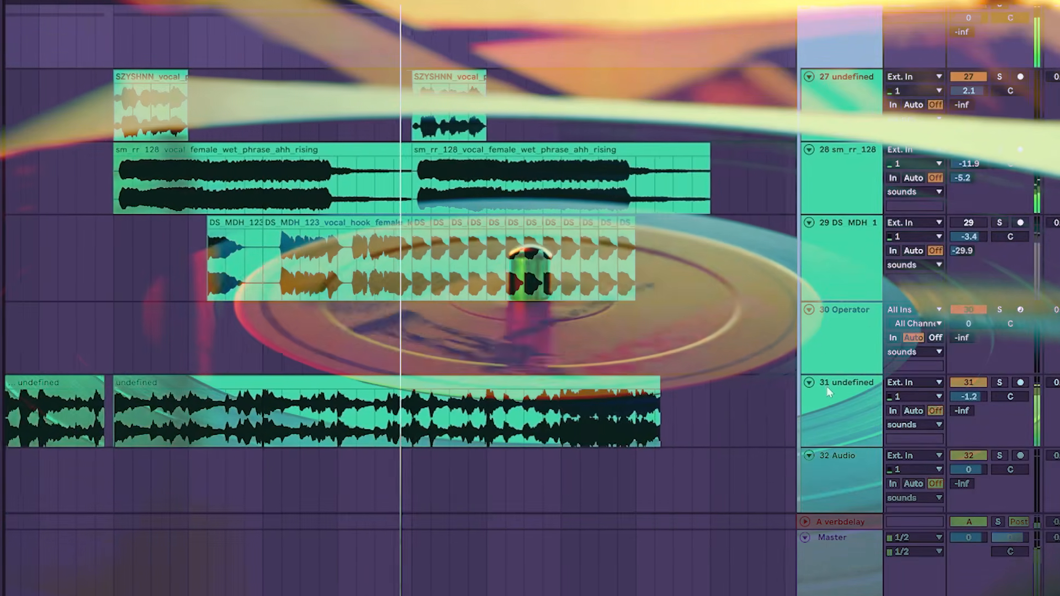
scroll(848, 254, up, 2)
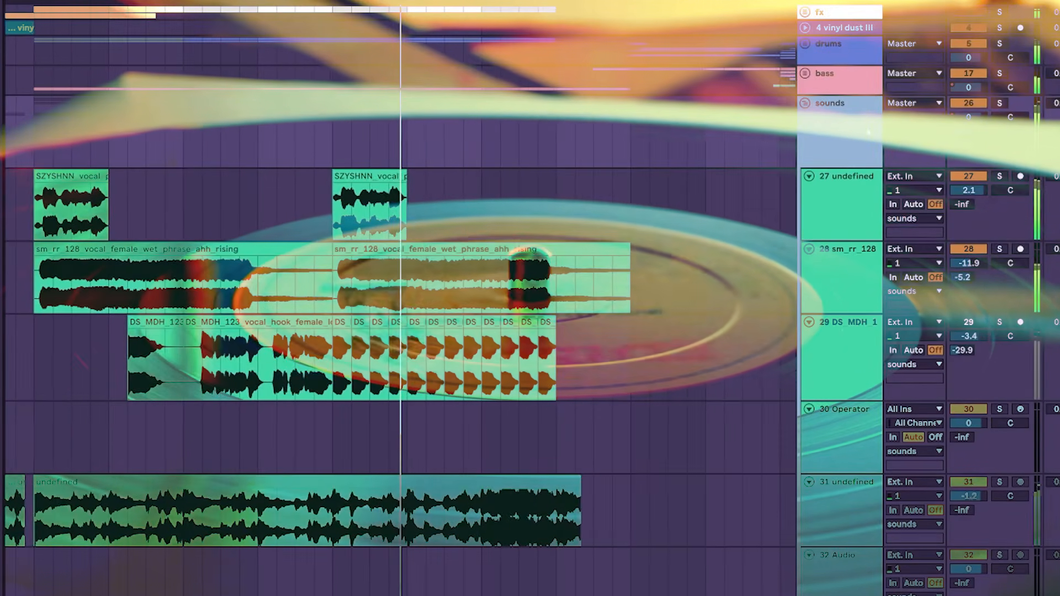